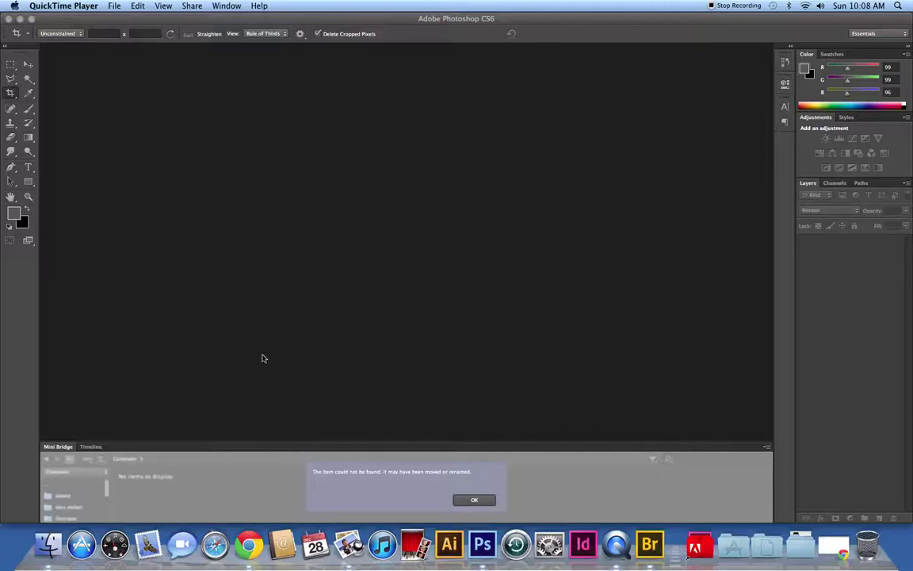
# Step: Dismiss the item-not-found warning and open Mini Bridge's location list
pyautogui.click(471, 503)
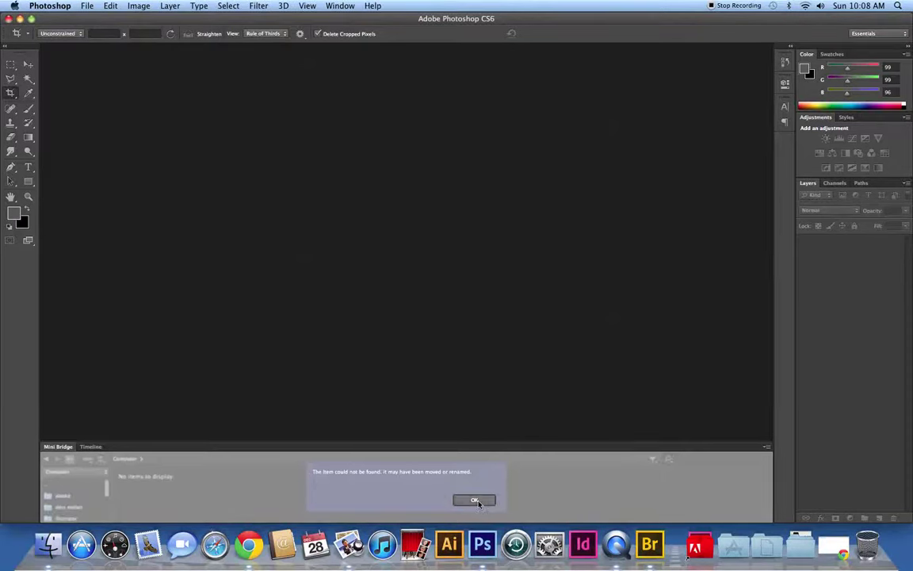
pyautogui.click(475, 501)
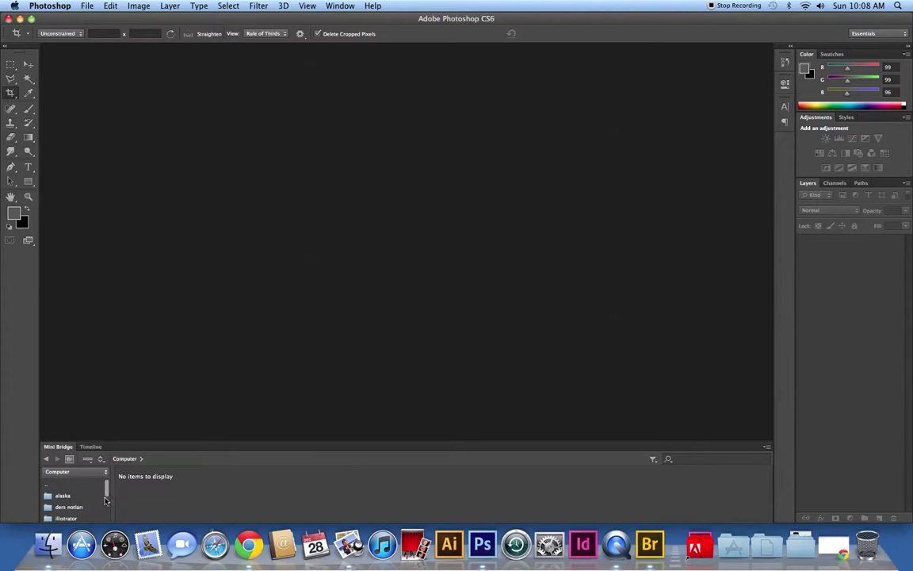
pyautogui.moveTo(106, 497); pyautogui.dragTo(106, 517)
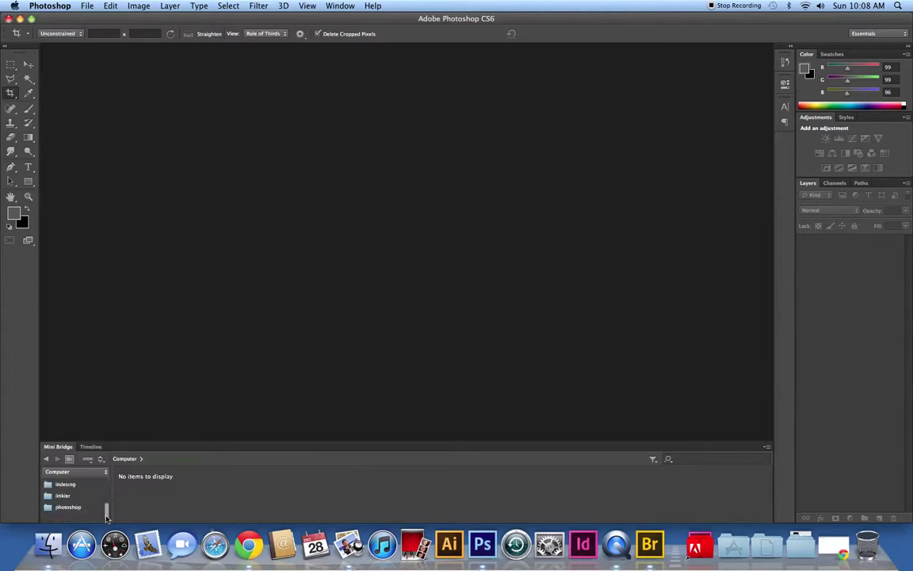
pyautogui.moveTo(107, 517); pyautogui.dragTo(110, 493)
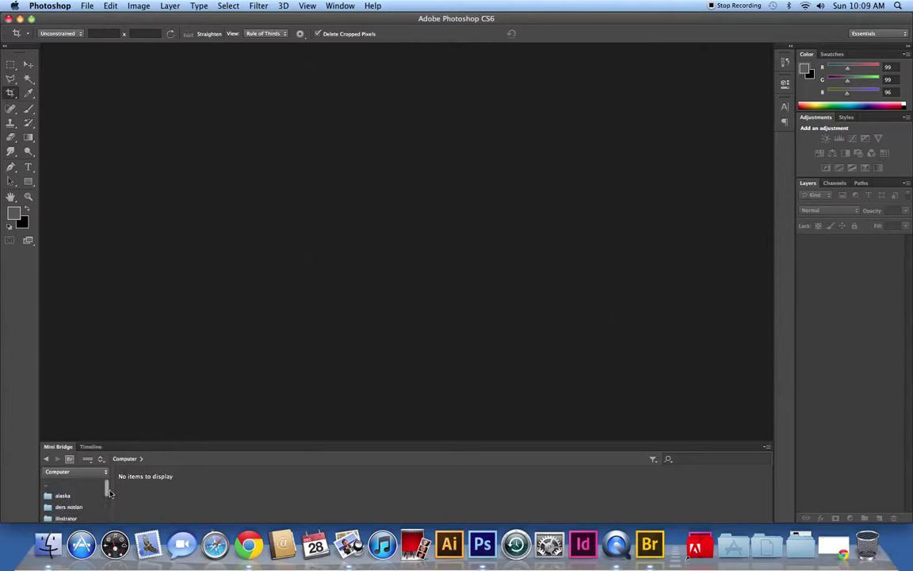
pyautogui.click(94, 474)
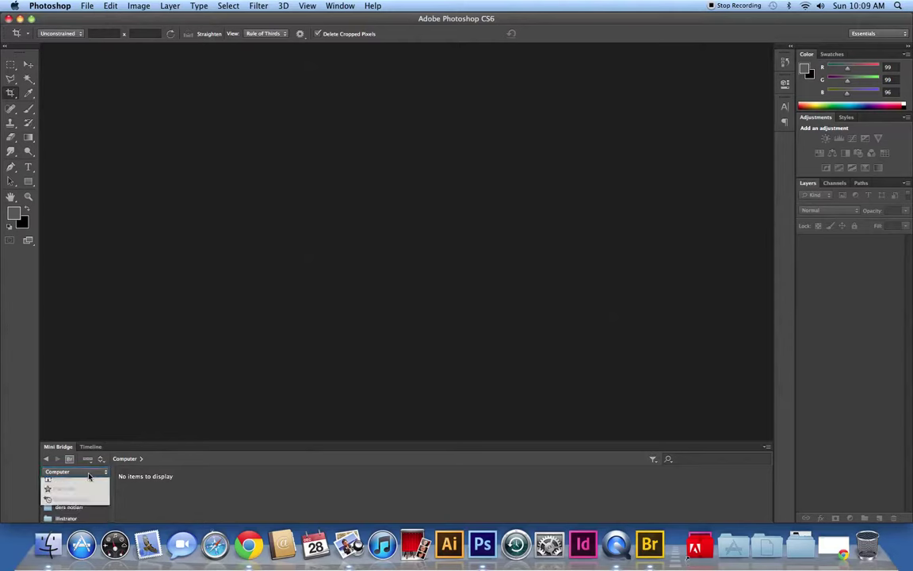
pyautogui.click(84, 476)
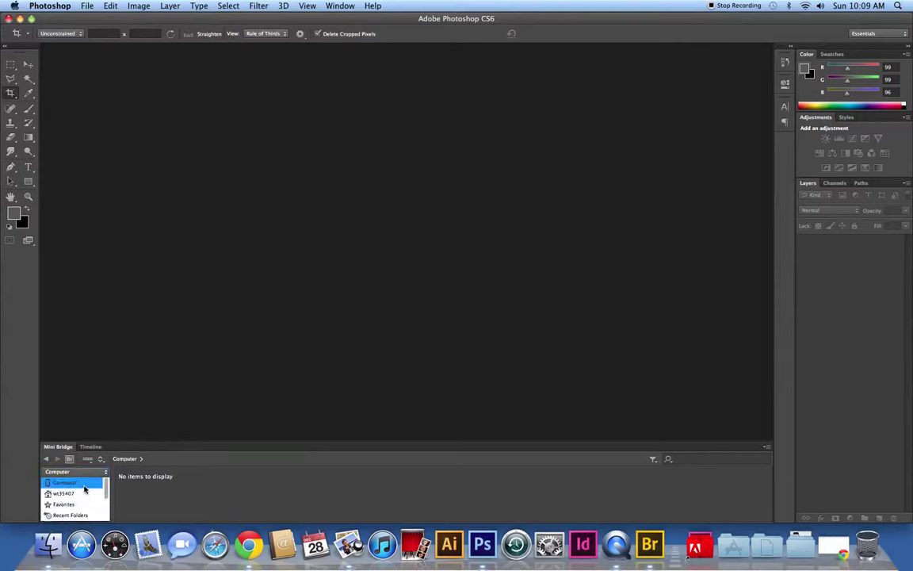
pyautogui.scroll(-3, 104, 499)
pyautogui.scroll(3, 105, 499)
# Step: Browse the computer's main drive in Mini Bridge, then close the drive list
pyautogui.click(132, 459)
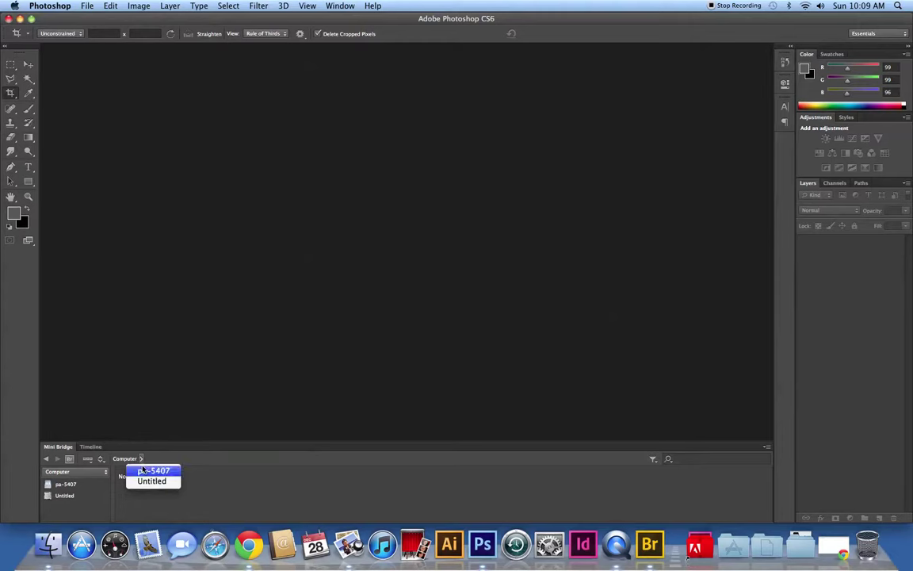
pyautogui.click(137, 470)
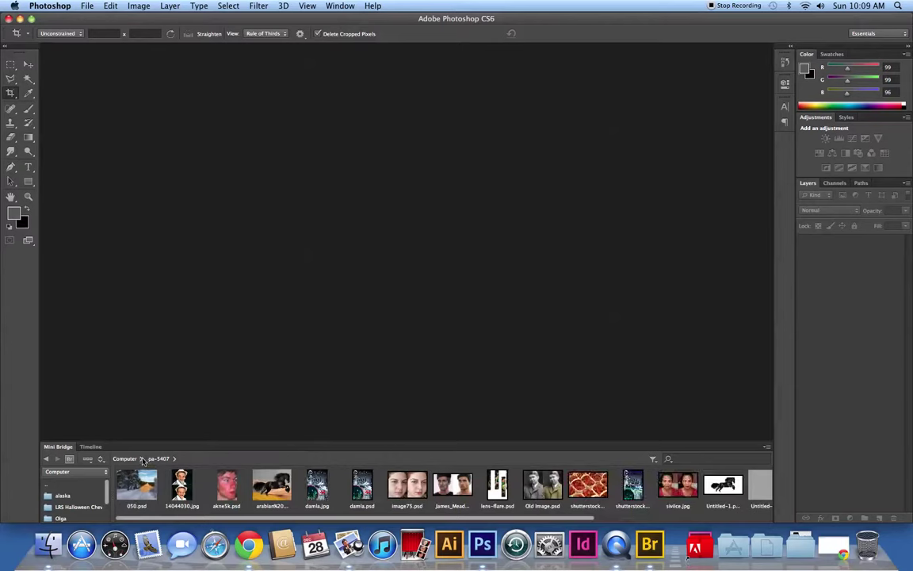
pyautogui.click(142, 458)
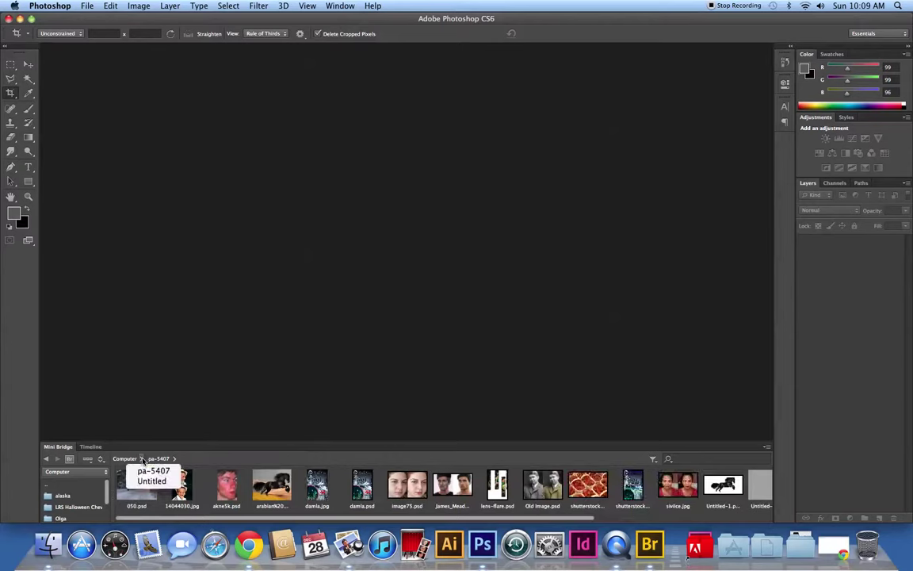
pyautogui.click(105, 511)
pyautogui.scroll(-2, 107, 512)
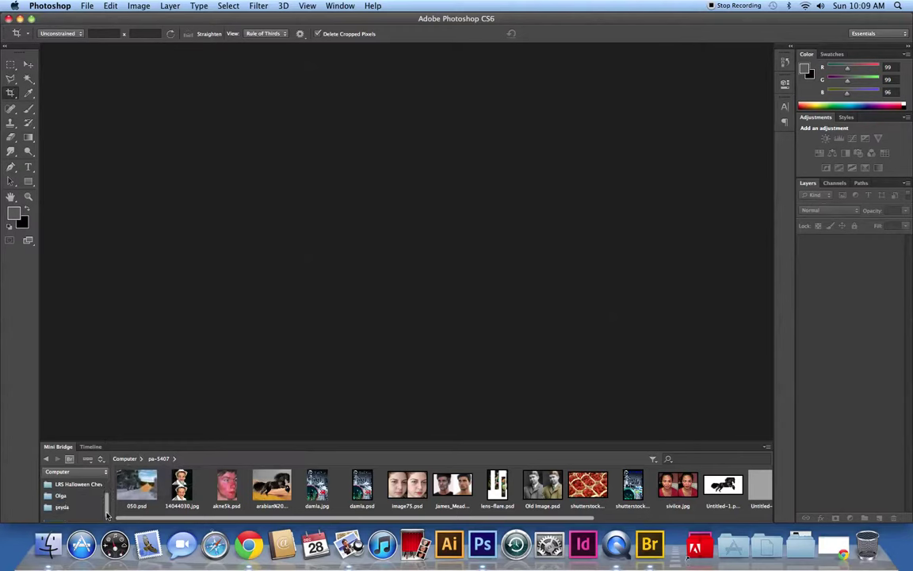
pyautogui.scroll(2, 88, 495)
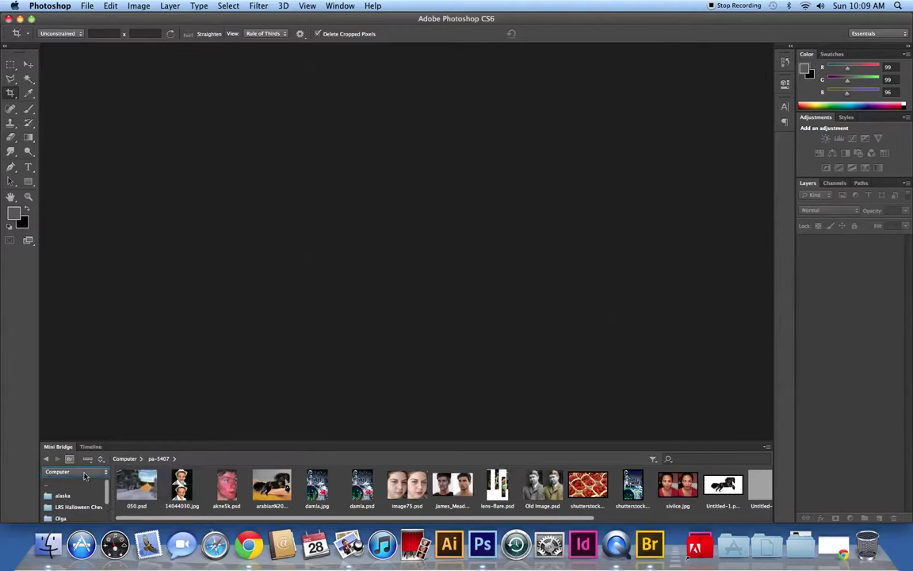
# Step: Go to the user's home folder in Mini Bridge and open Desktop
pyautogui.click(82, 473)
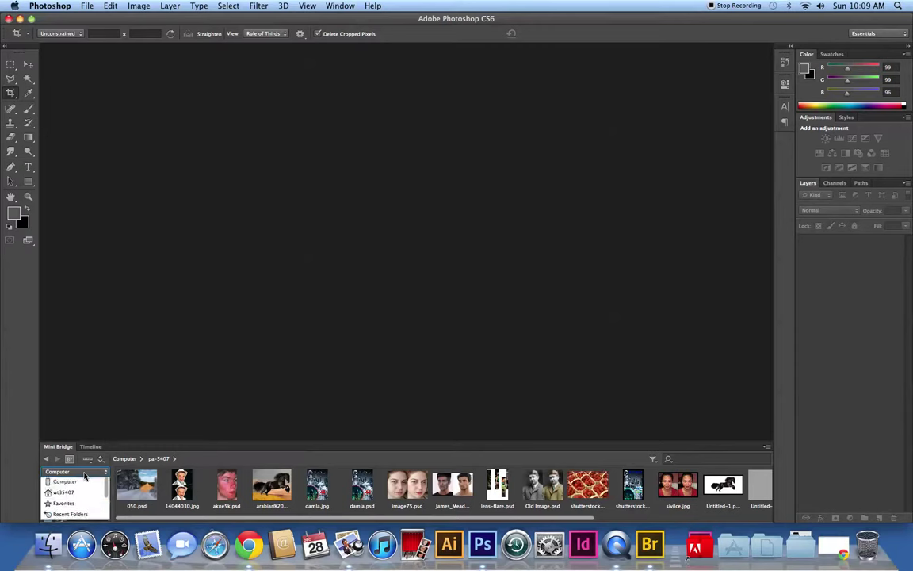
pyautogui.click(85, 475)
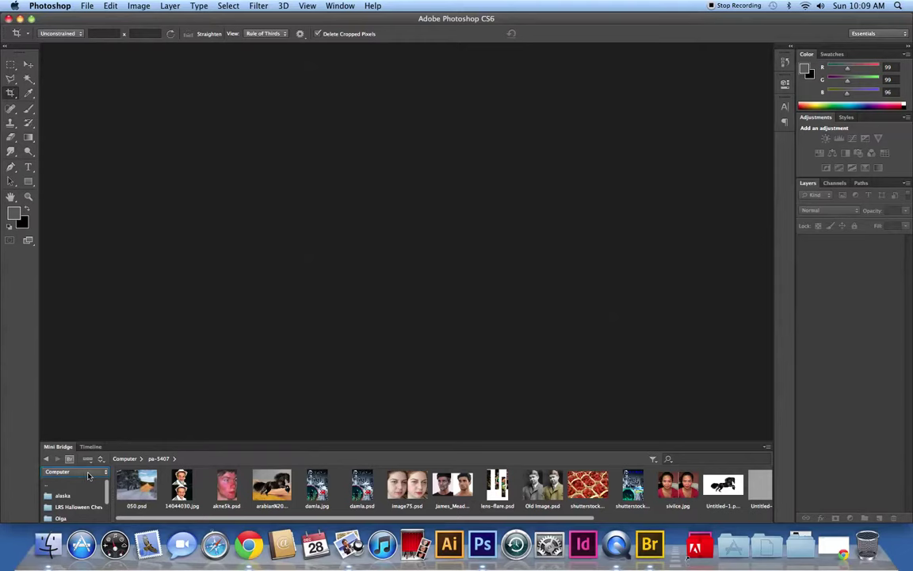
pyautogui.click(89, 475)
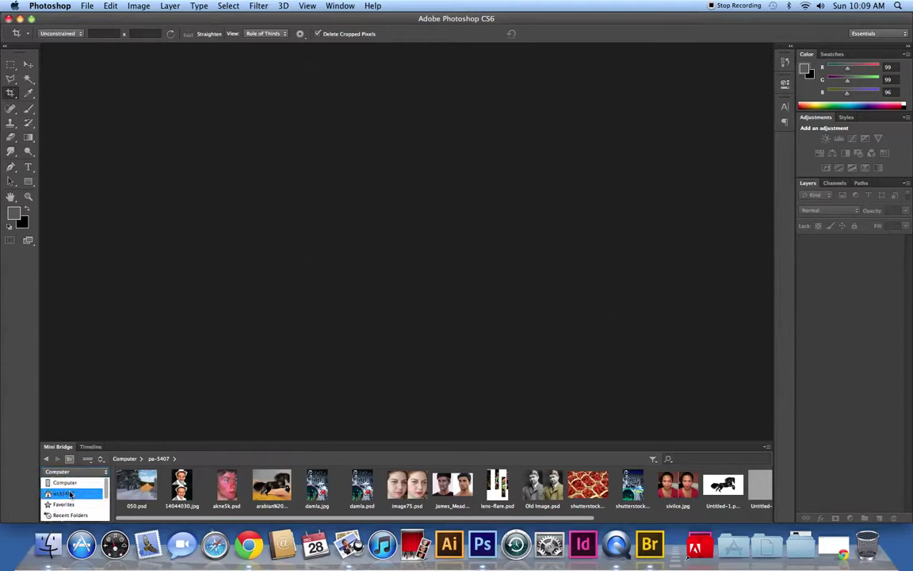
pyautogui.click(70, 494)
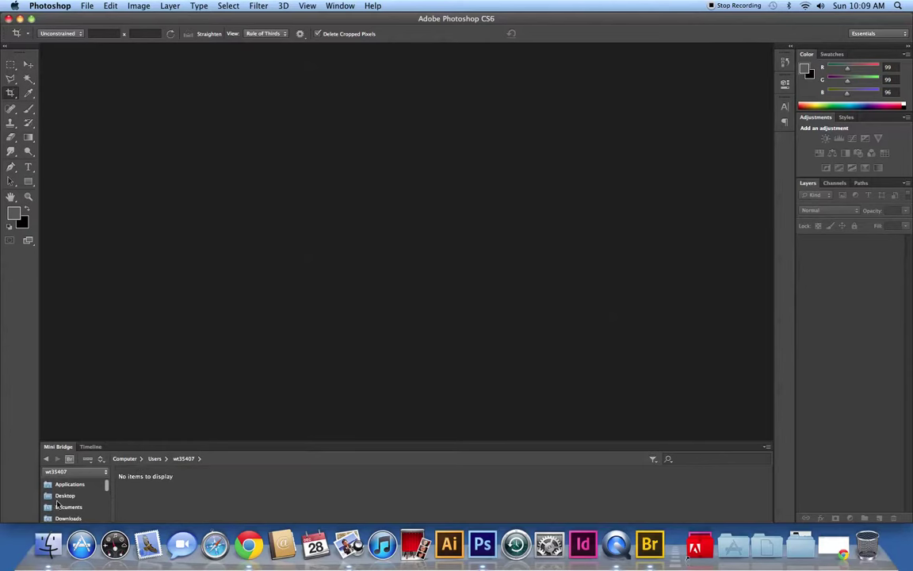
pyautogui.doubleClick(65, 495)
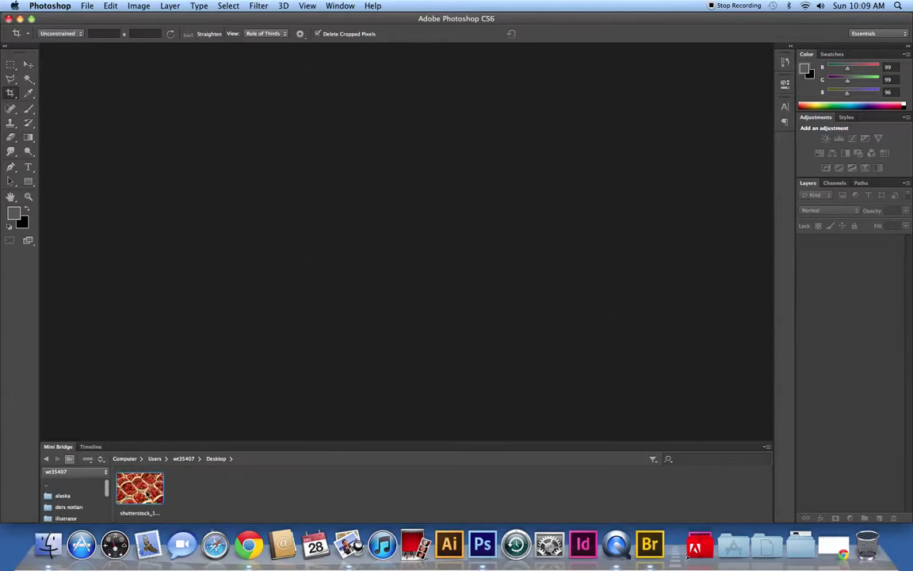
# Step: Open the strawberry photo and convert its Background into Layer 0
pyautogui.moveTo(147, 493); pyautogui.dragTo(325, 285)
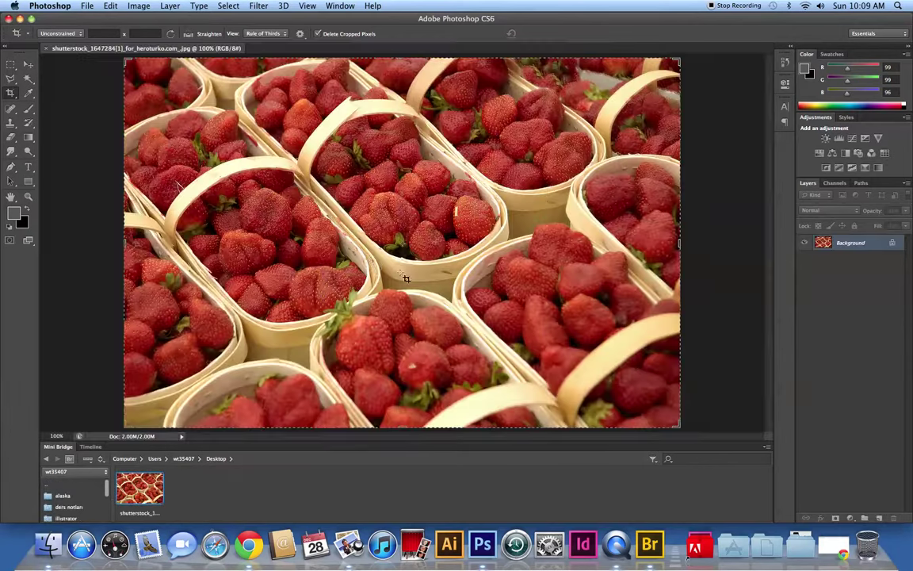
pyautogui.doubleClick(892, 242)
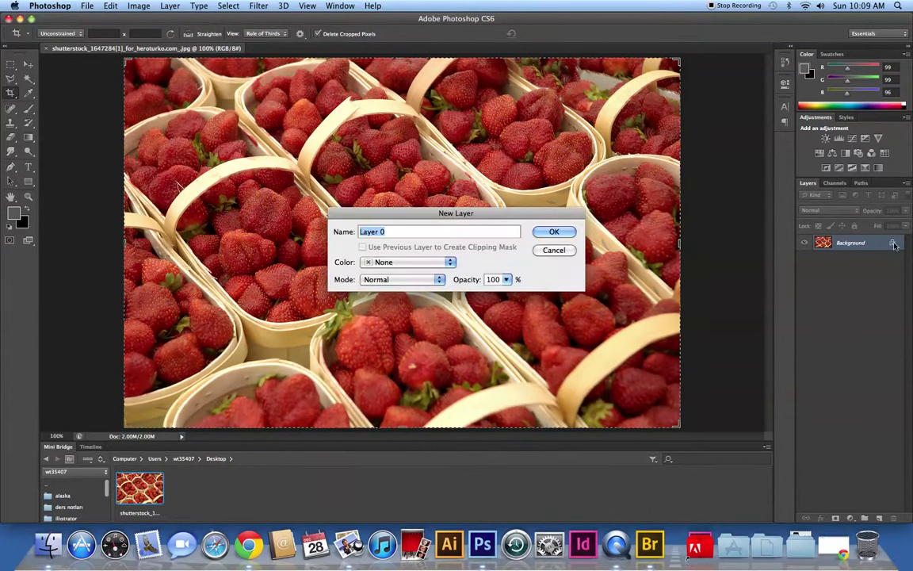
pyautogui.press('Return')
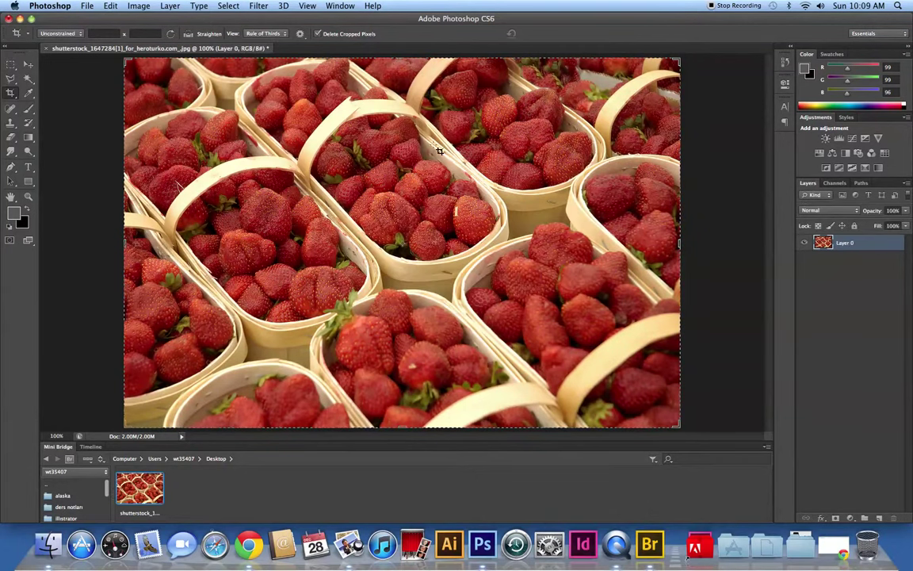
# Step: Try Auto Color and Auto Contrast on the photo, then undo the adjustment
pyautogui.click(140, 6)
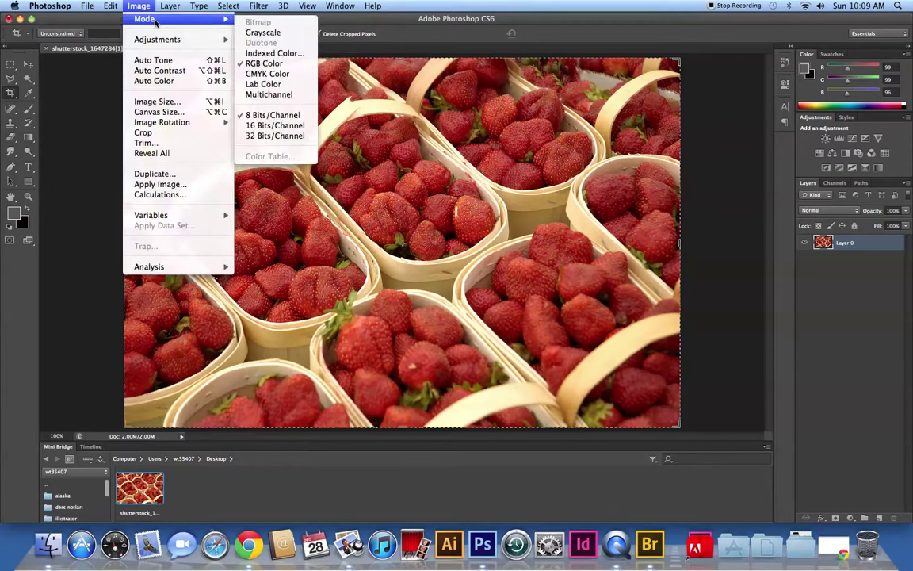
pyautogui.moveTo(158, 40)
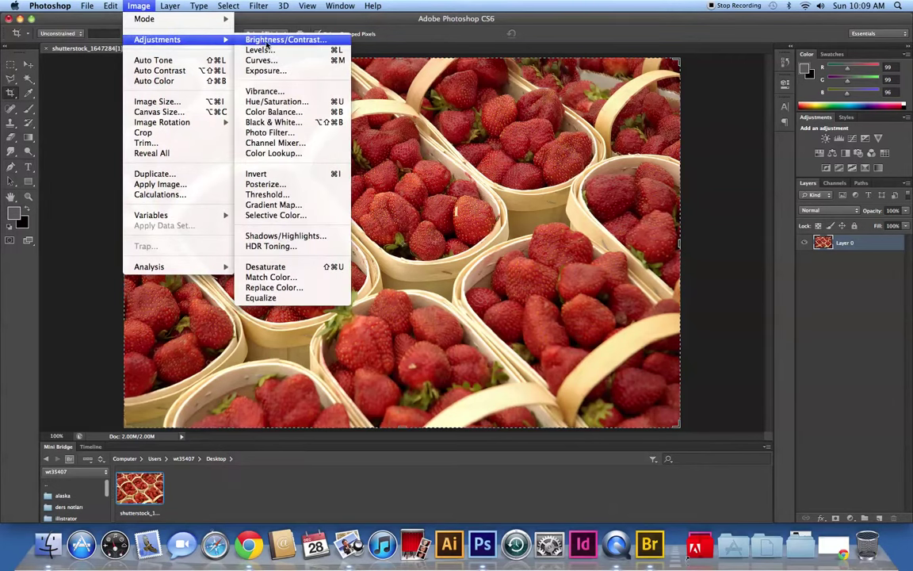
pyautogui.press('Escape')
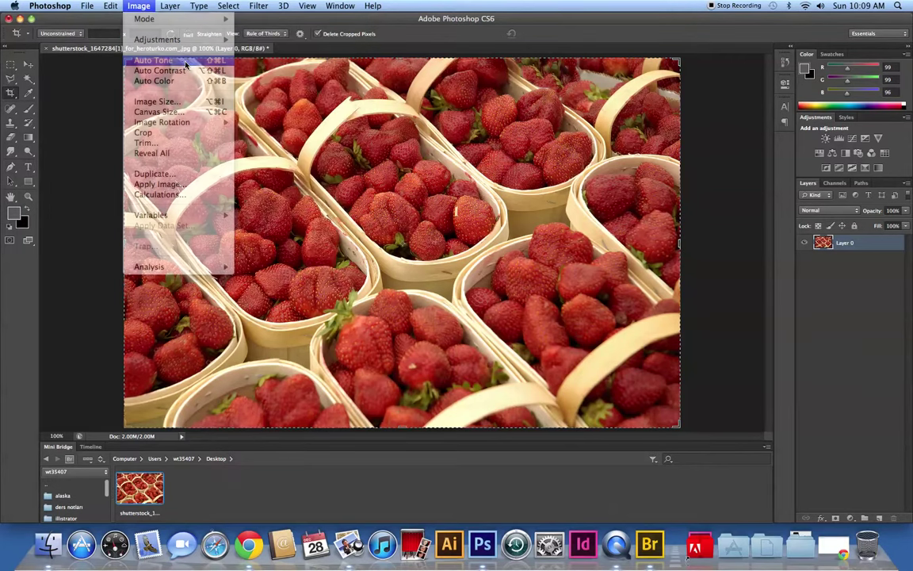
pyautogui.click(141, 6)
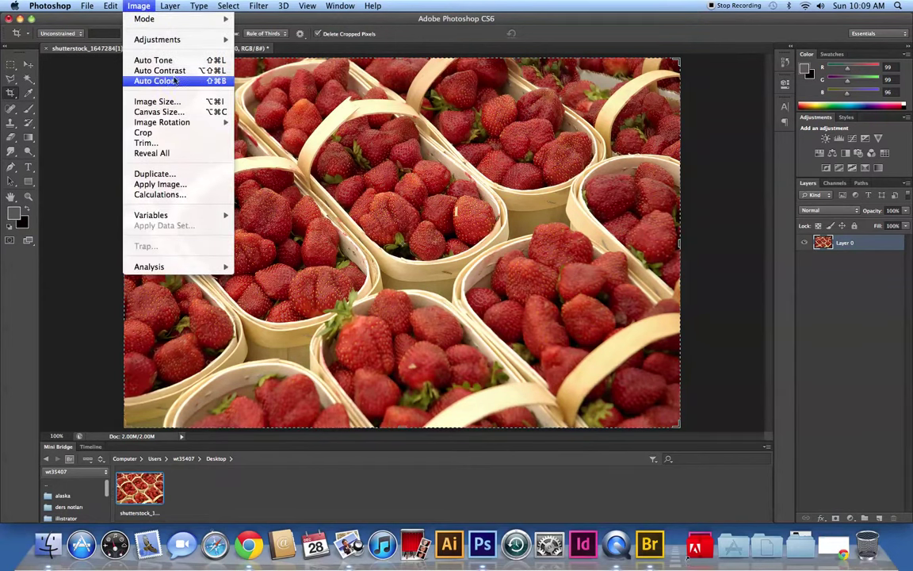
pyautogui.press('Escape')
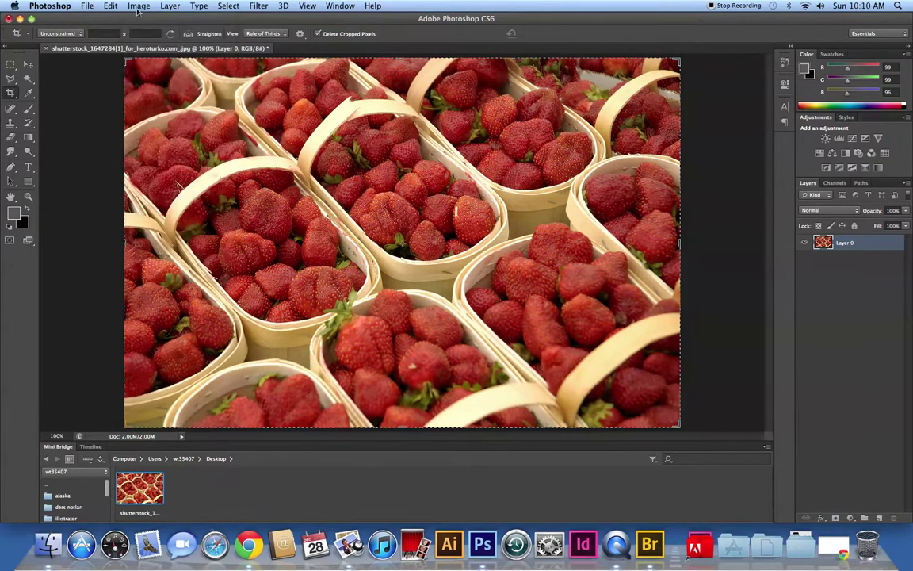
pyautogui.click(138, 5)
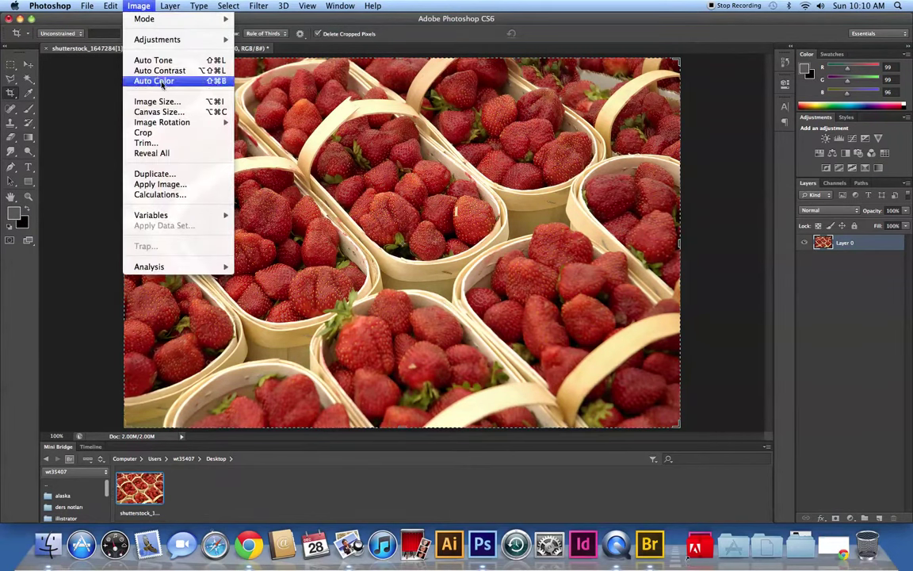
pyautogui.click(154, 80)
pyautogui.click(134, 6)
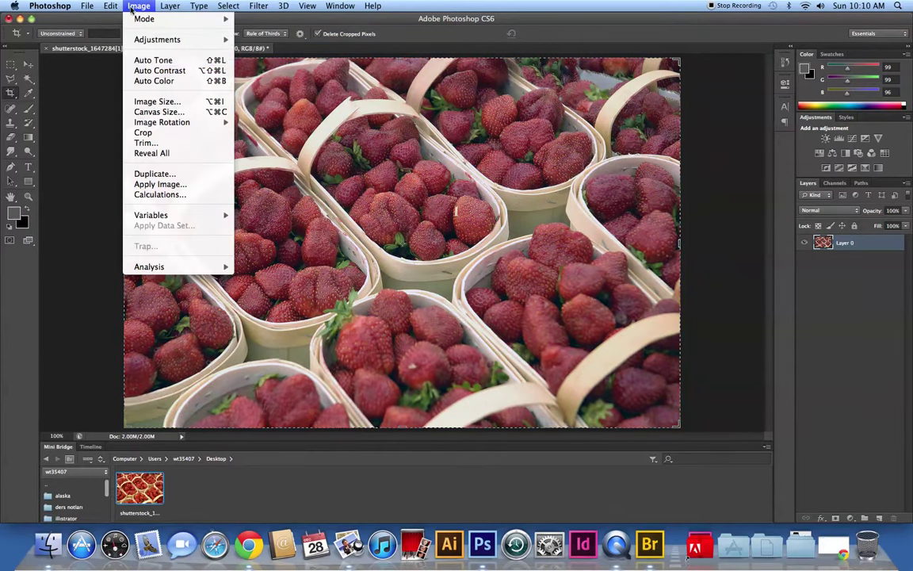
pyautogui.click(155, 71)
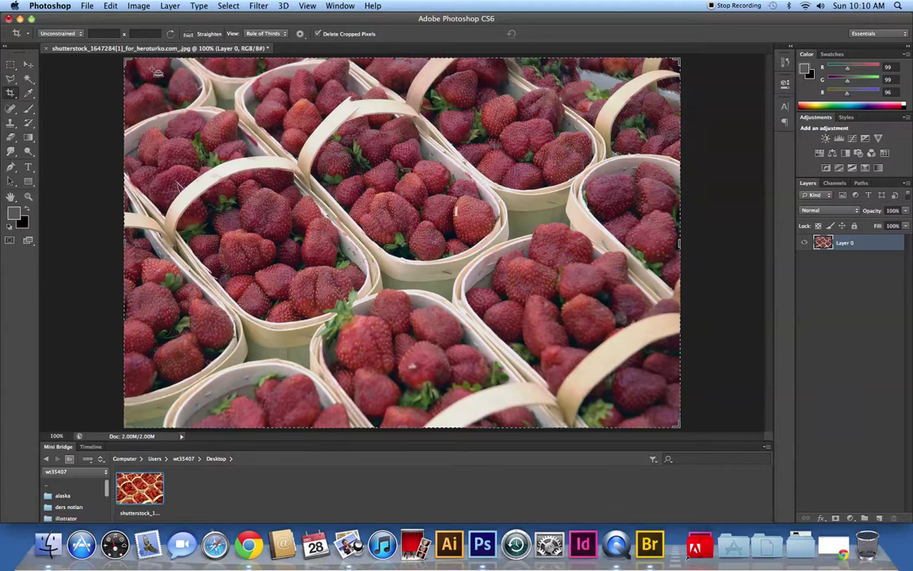
pyautogui.press('super+z')
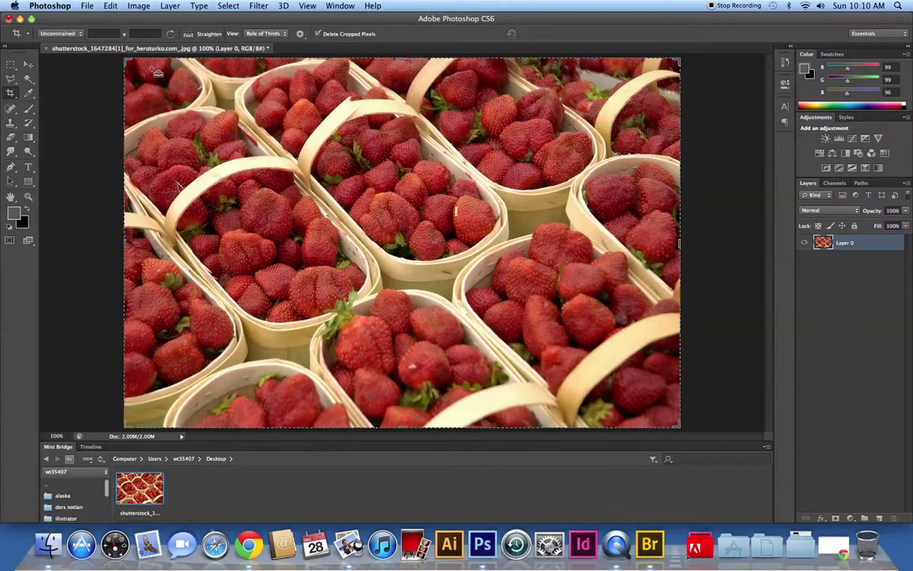
pyautogui.click(139, 6)
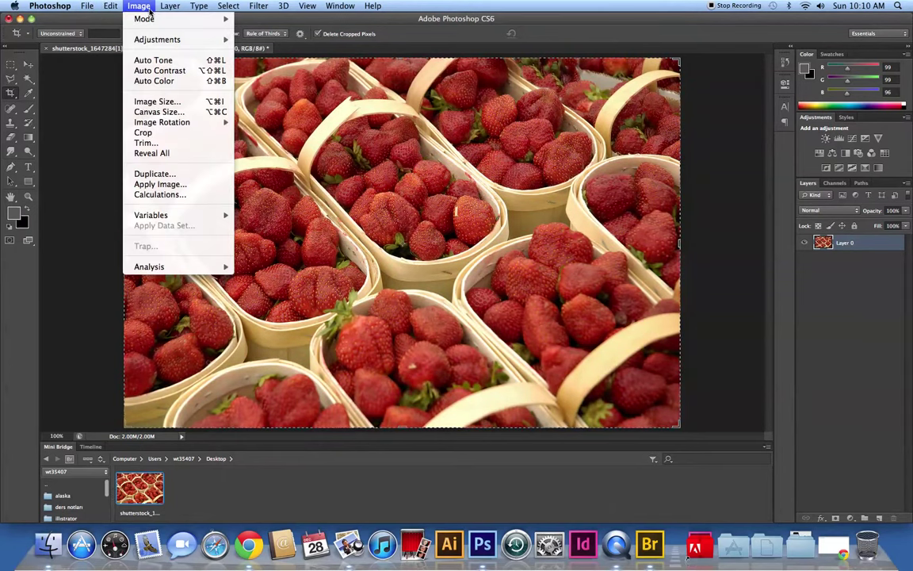
# Step: Apply Brightness/Contrast with Brightness 42 and Contrast 87 to the photo
pyautogui.moveTo(158, 40)
pyautogui.click(248, 40)
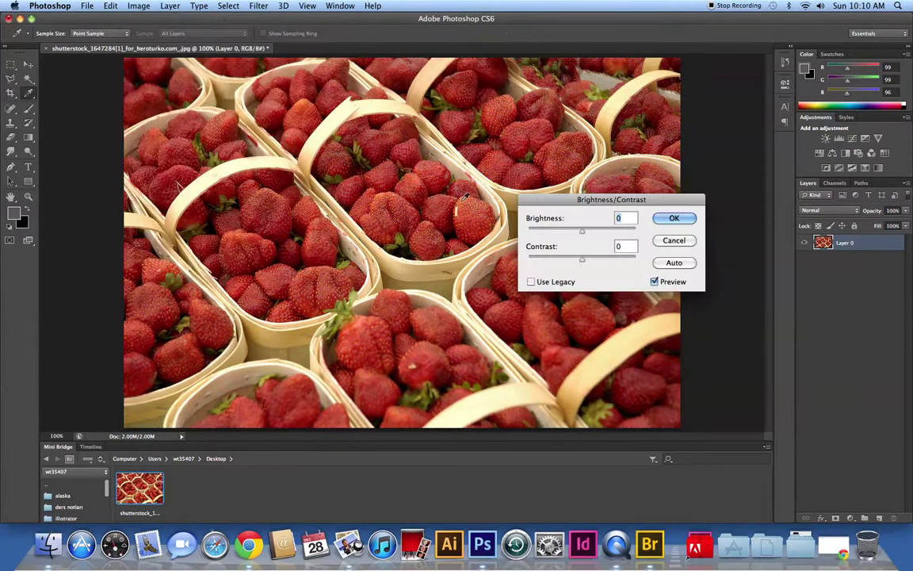
pyautogui.moveTo(582, 230)
pyautogui.mouseDown()
pyautogui.moveTo(591, 231)
pyautogui.moveTo(593, 260)
pyautogui.moveTo(628, 263)
pyautogui.mouseUp()
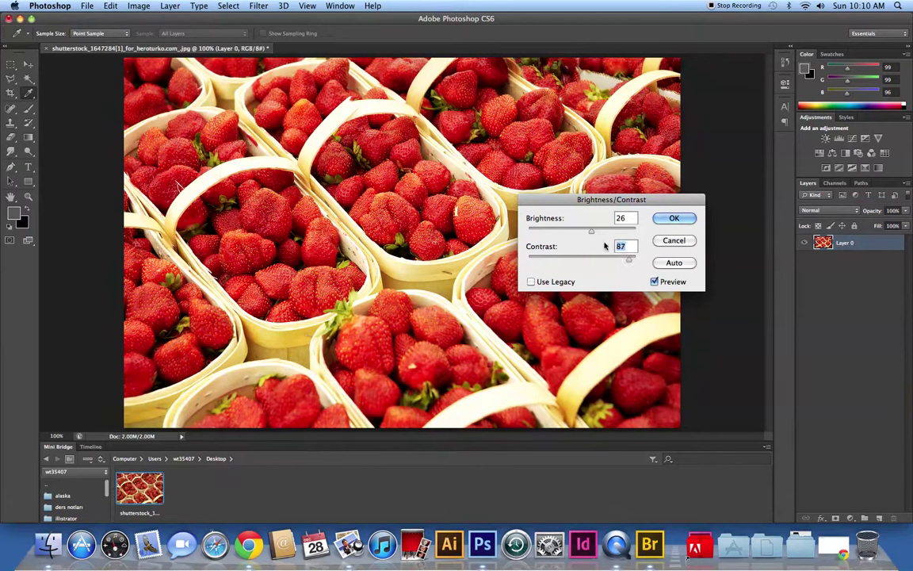
pyautogui.moveTo(591, 231); pyautogui.dragTo(598, 230)
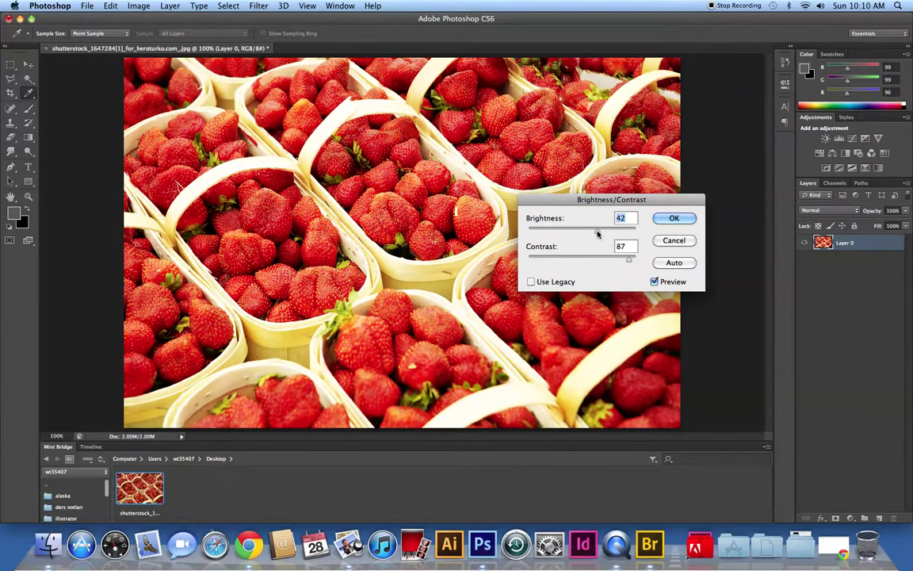
pyautogui.click(661, 219)
pyautogui.press('c')
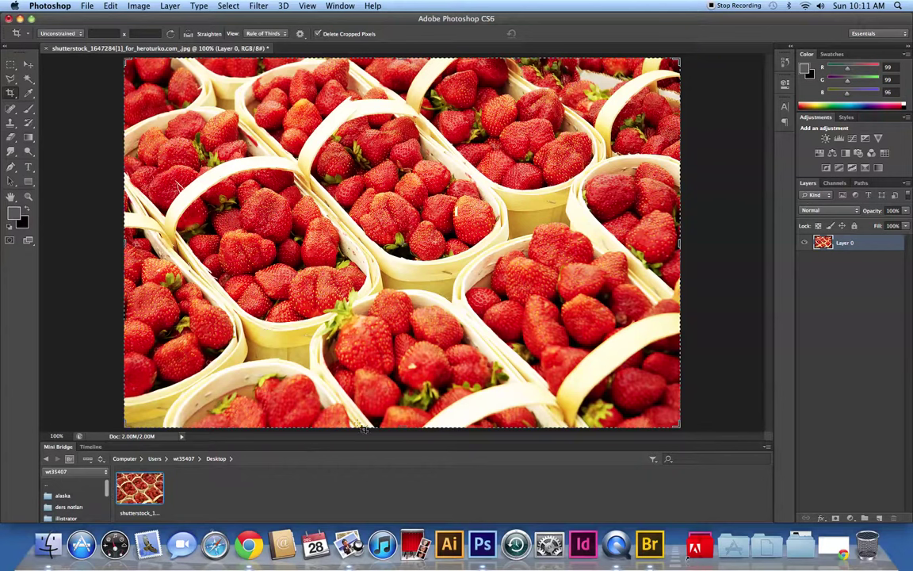
pyautogui.click(13, 64)
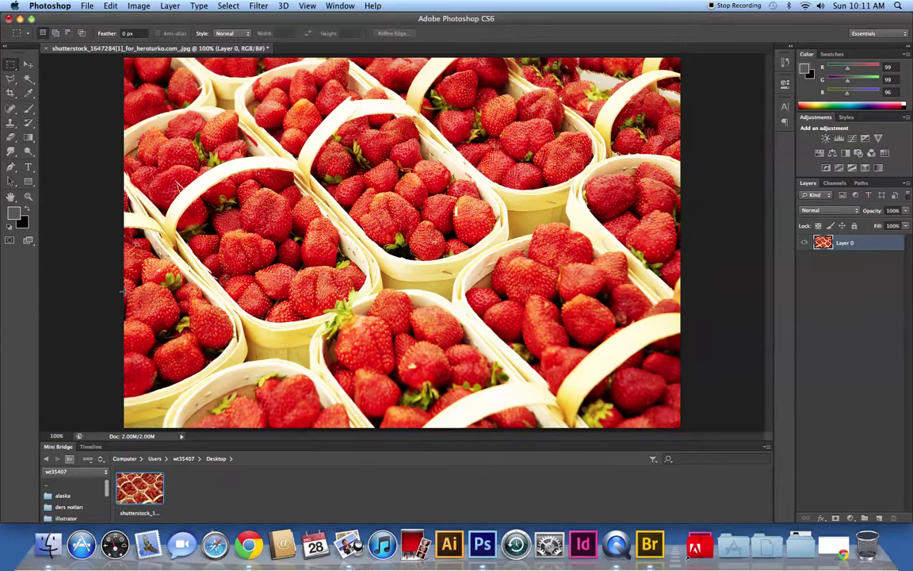
# Step: Select a rectangle across the photo's lower left and test black and grey fills
pyautogui.moveTo(125, 280)
pyautogui.mouseDown()
pyautogui.moveTo(406, 365)
pyautogui.moveTo(462, 366)
pyautogui.mouseUp()
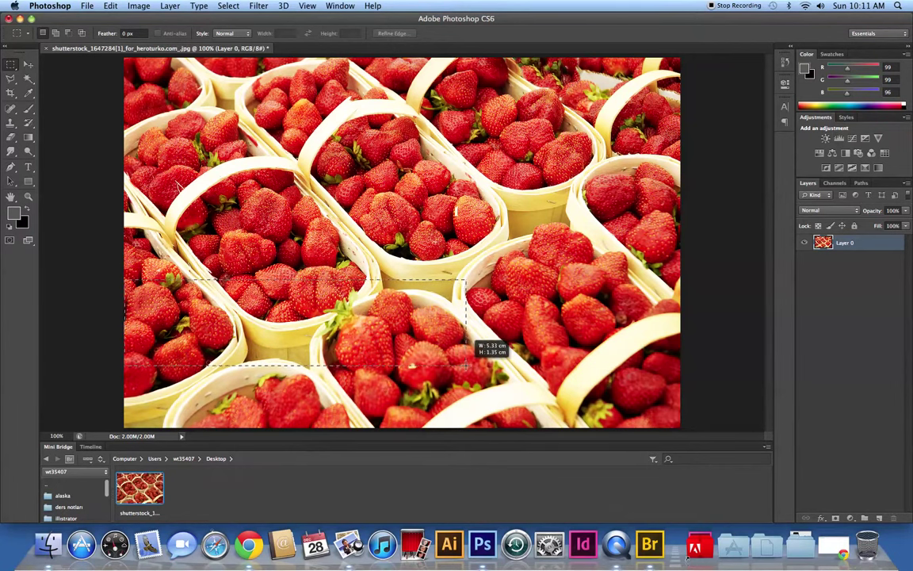
pyautogui.moveTo(462, 366); pyautogui.dragTo(466, 367)
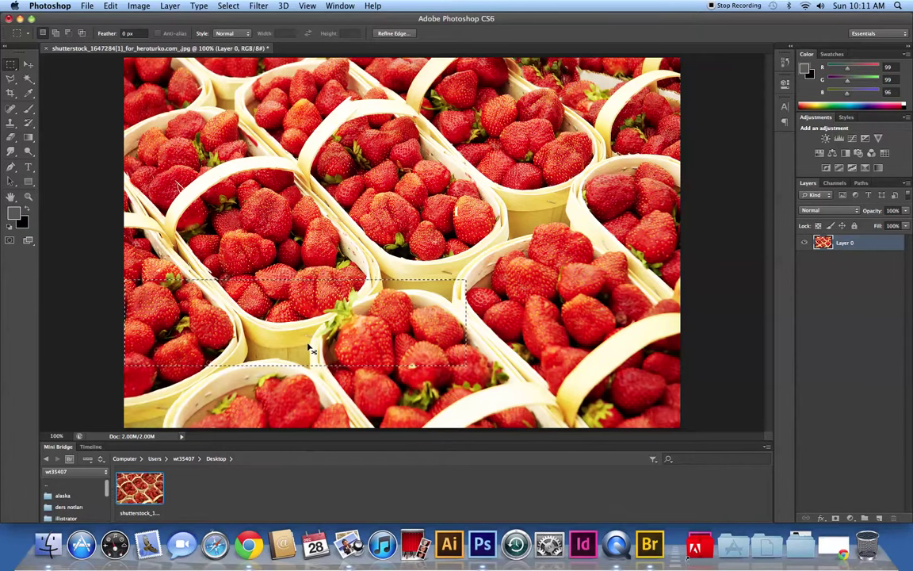
pyautogui.press('super+BackSpace')
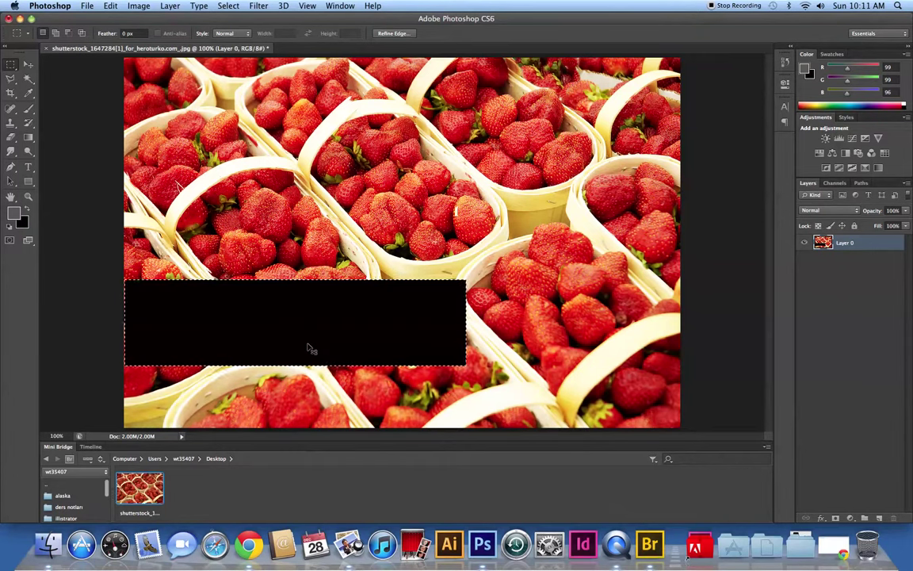
pyautogui.hotkey('alt', 'BackSpace')
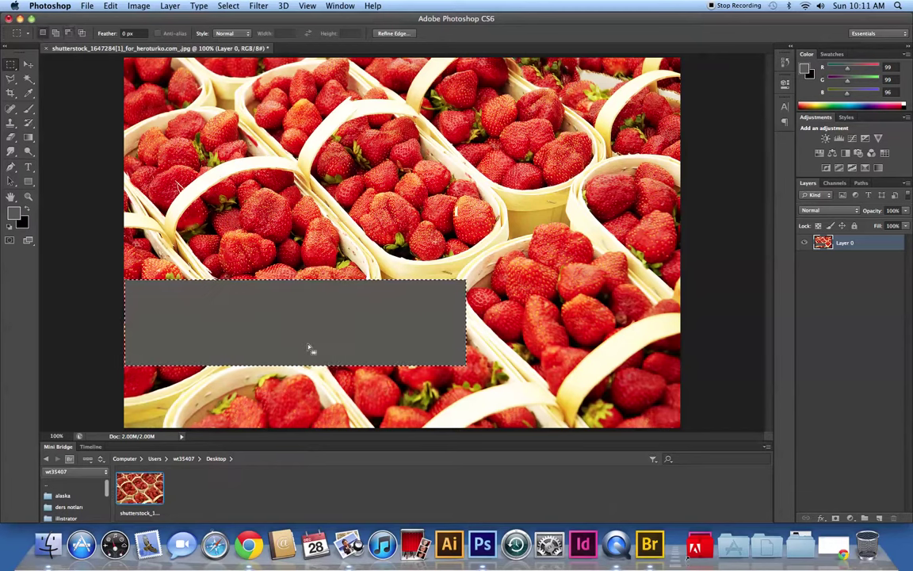
# Step: Set the foreground to pure white, test a white fill, then undo and deselect
pyautogui.click(14, 213)
pyautogui.click(573, 167)
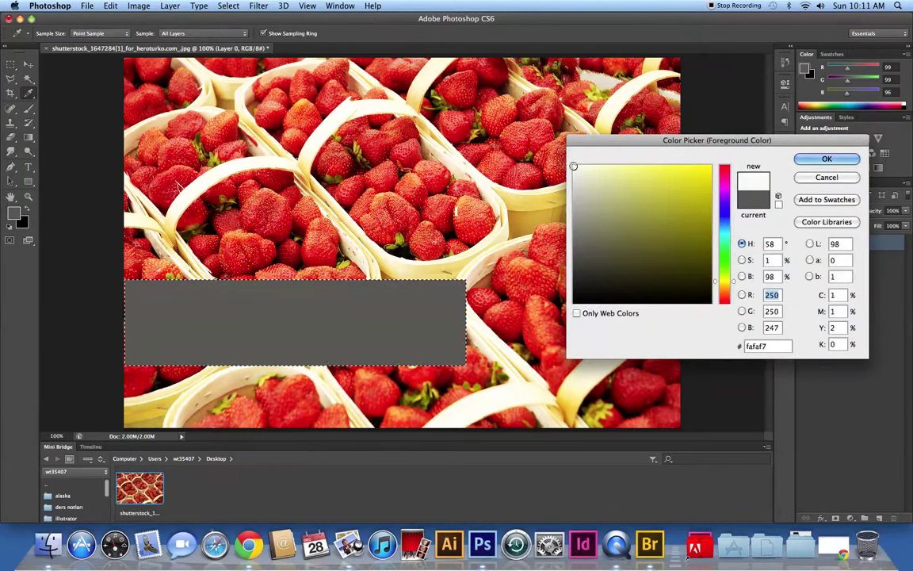
pyautogui.click(847, 157)
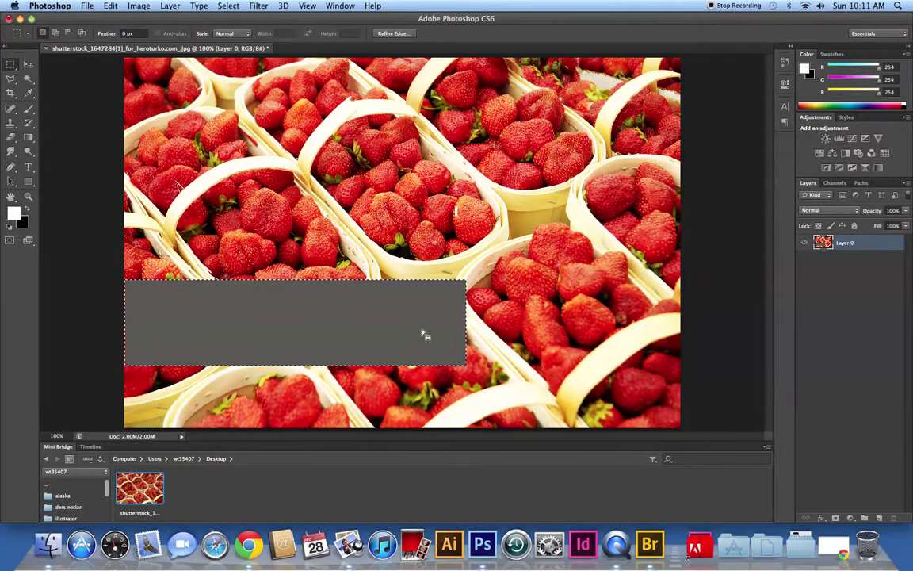
pyautogui.hotkey('alt', 'BackSpace')
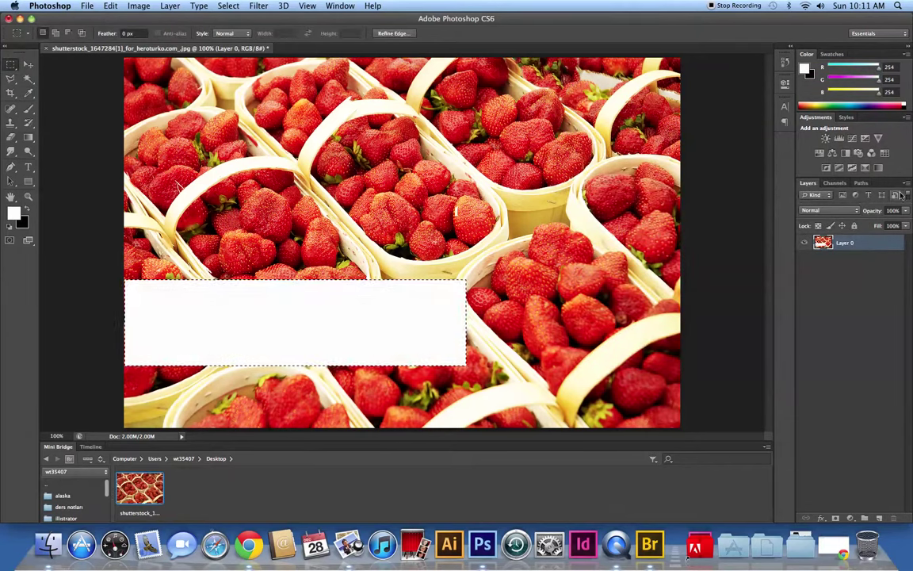
pyautogui.moveTo(906, 211)
pyautogui.mouseDown()
pyautogui.moveTo(907, 227)
pyautogui.moveTo(893, 227)
pyautogui.mouseUp()
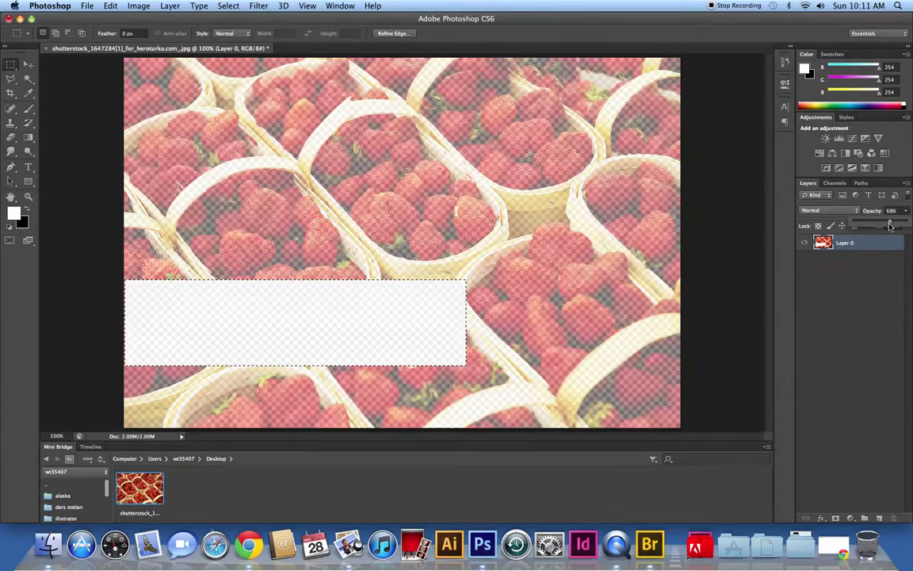
pyautogui.hotkey('ctrl', 'z')
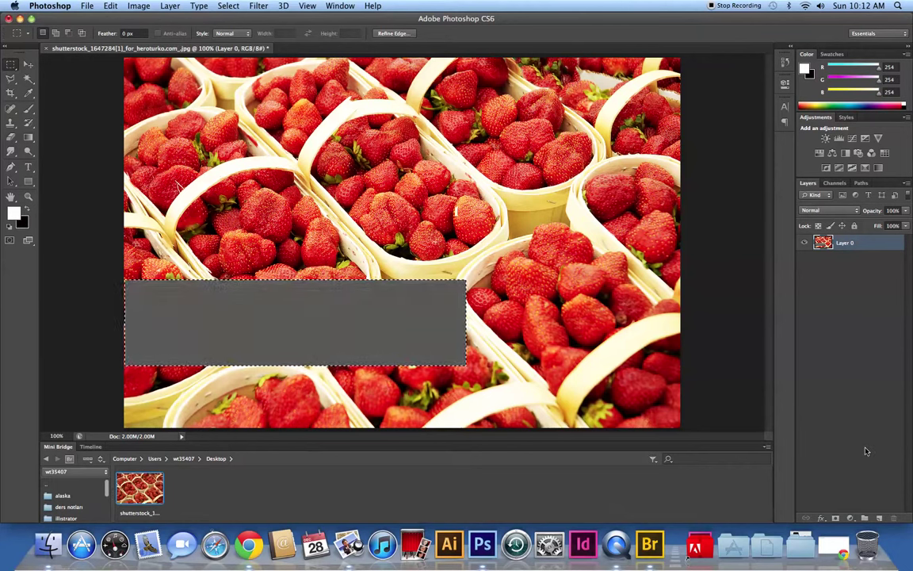
pyautogui.hotkey('ctrl', 'd')
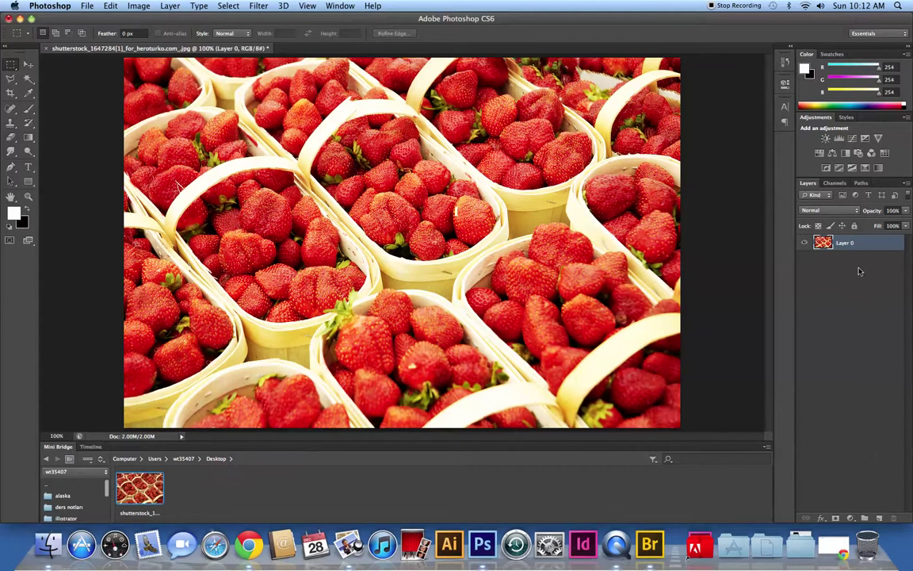
# Step: On a new Layer 1, fill a lower-left rectangle with white at 62% opacity
pyautogui.click(879, 519)
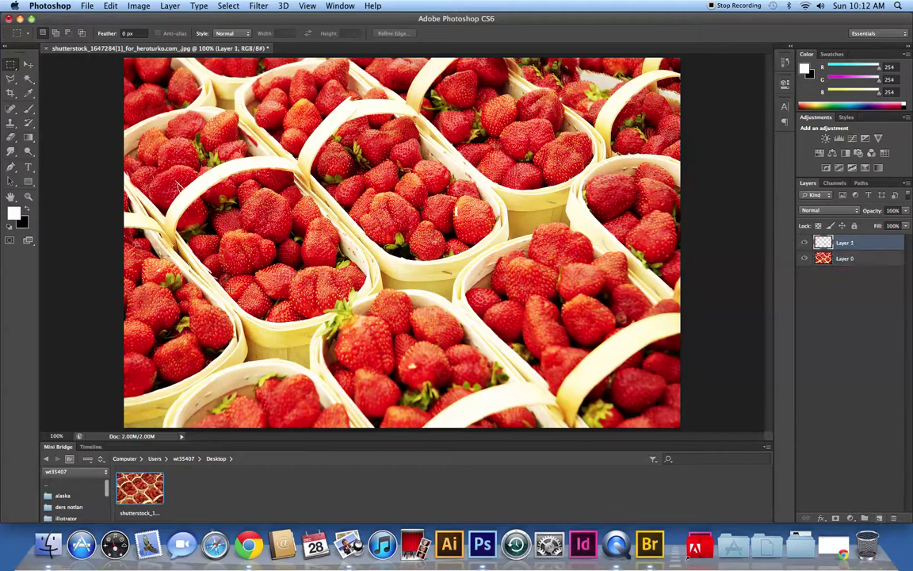
pyautogui.moveTo(124, 280)
pyautogui.mouseDown()
pyautogui.moveTo(377, 355)
pyautogui.moveTo(463, 361)
pyautogui.moveTo(454, 361)
pyautogui.mouseUp()
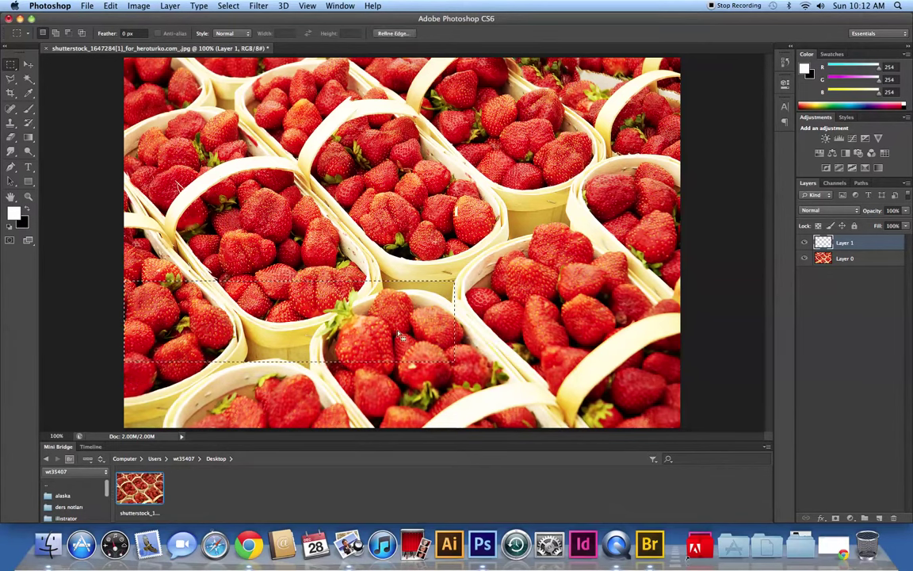
pyautogui.hotkey('alt', 'BackSpace')
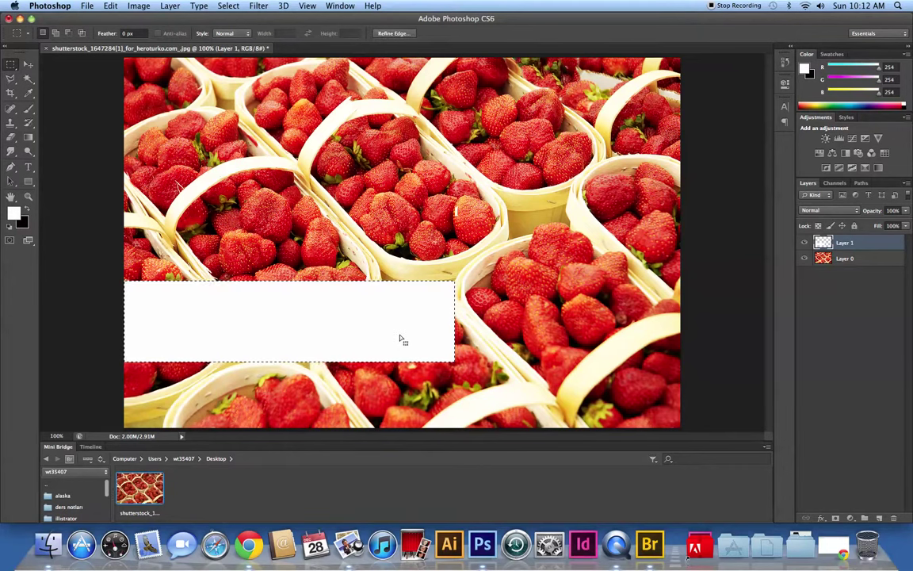
pyautogui.click(906, 226)
pyautogui.moveTo(908, 225); pyautogui.dragTo(887, 225)
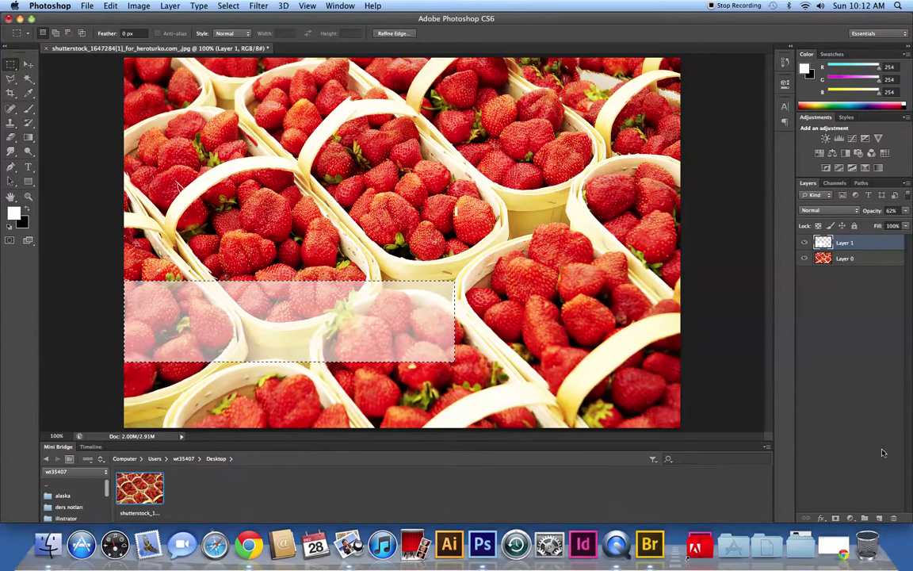
pyautogui.click(880, 517)
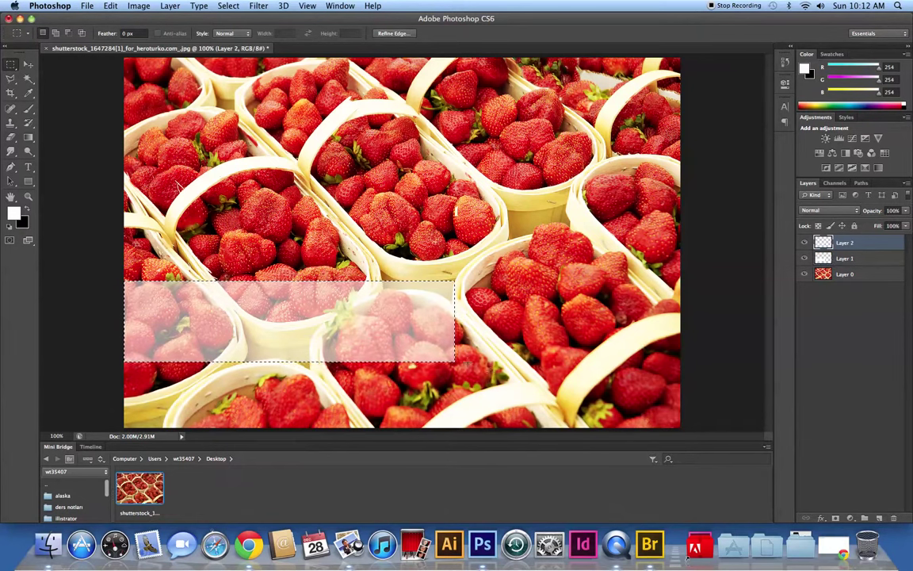
# Step: Fill a slightly narrower rectangle inside the band with solid white on Layer 2
pyautogui.moveTo(108, 283)
pyautogui.mouseDown()
pyautogui.moveTo(169, 334)
pyautogui.moveTo(117, 291)
pyautogui.moveTo(152, 313)
pyautogui.moveTo(248, 344)
pyautogui.moveTo(454, 348)
pyautogui.mouseUp()
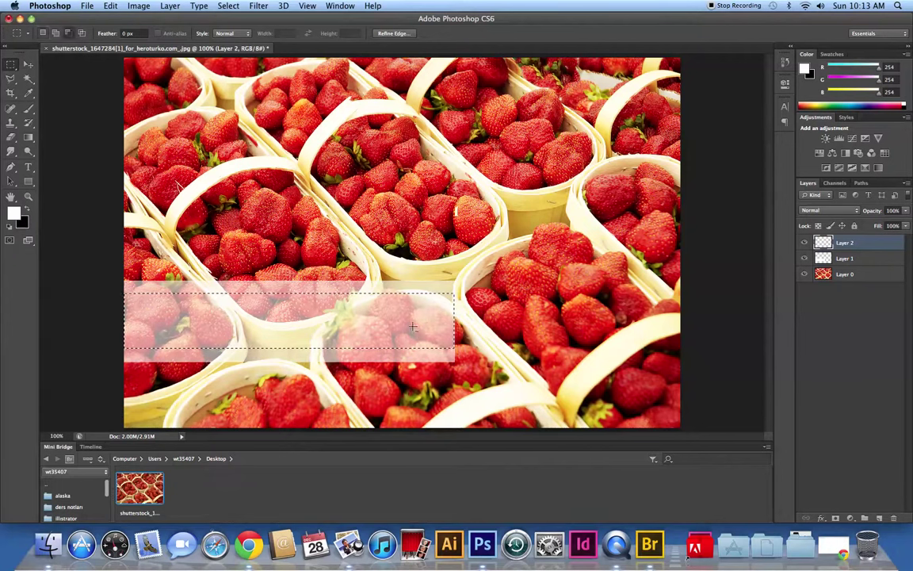
pyautogui.hotkey('alt', 'BackSpace')
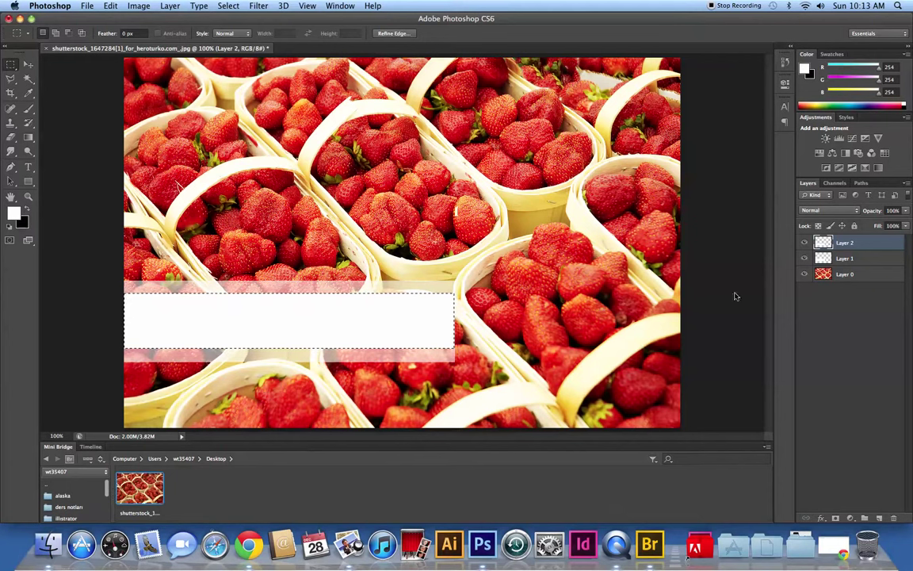
pyautogui.click(879, 518)
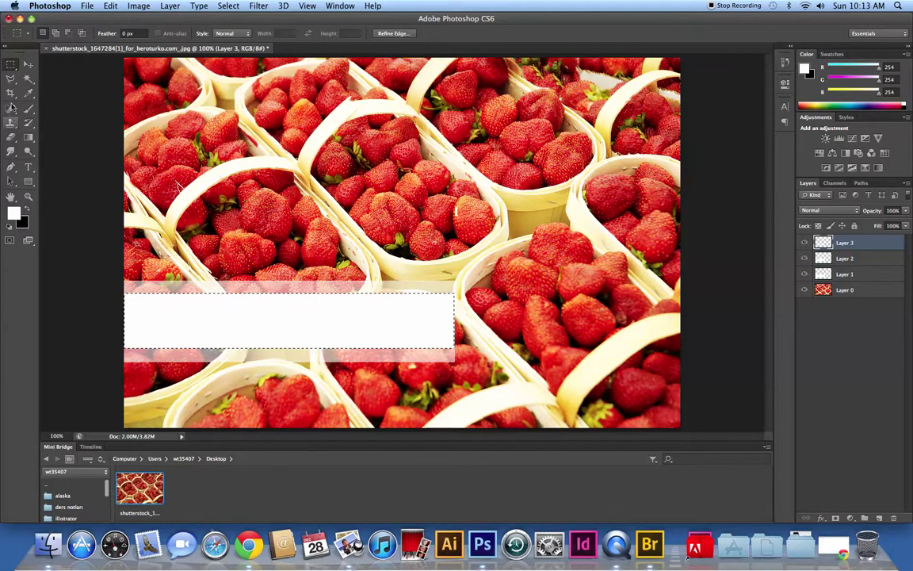
# Step: Type 'Hafta So' as a white script text line inside the band, fixing typos
pyautogui.click(28, 167)
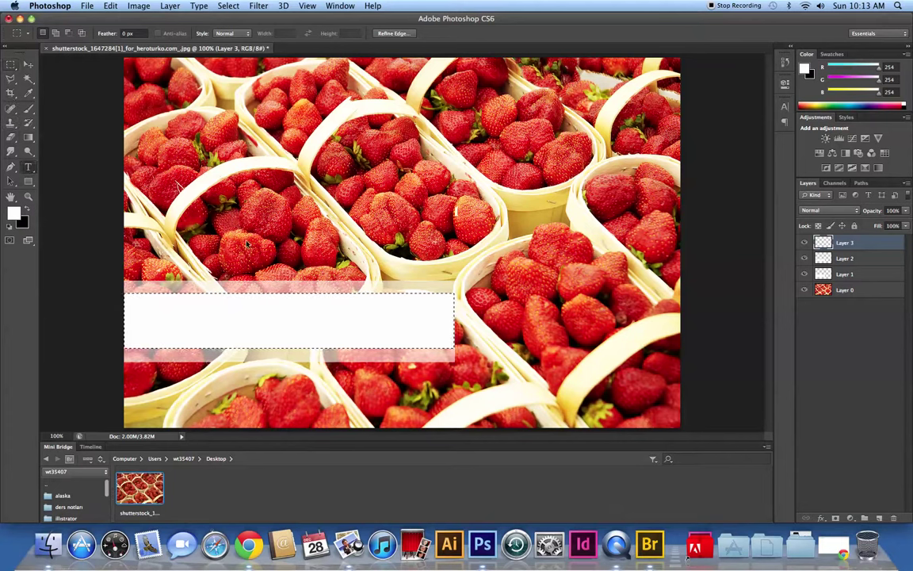
pyautogui.click(152, 315)
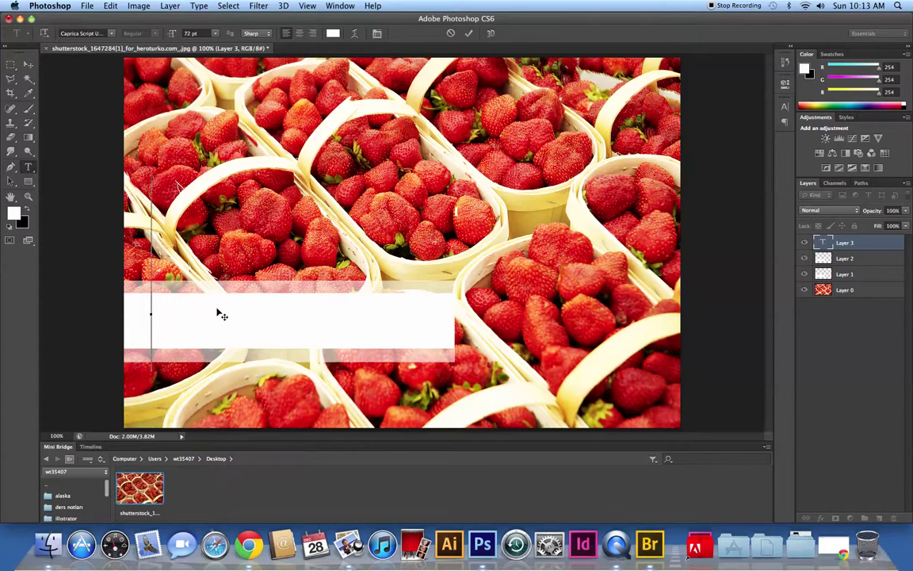
pyautogui.write('h')
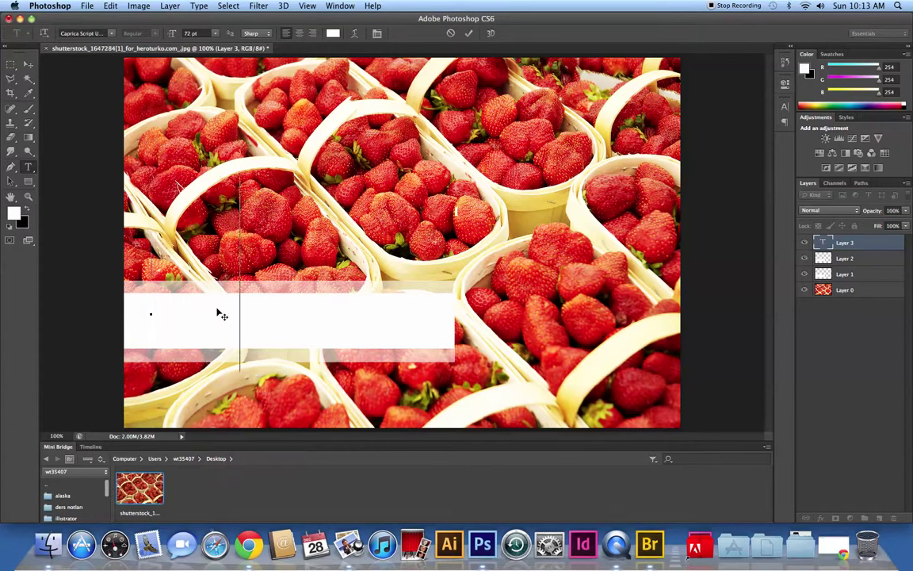
pyautogui.write('at')
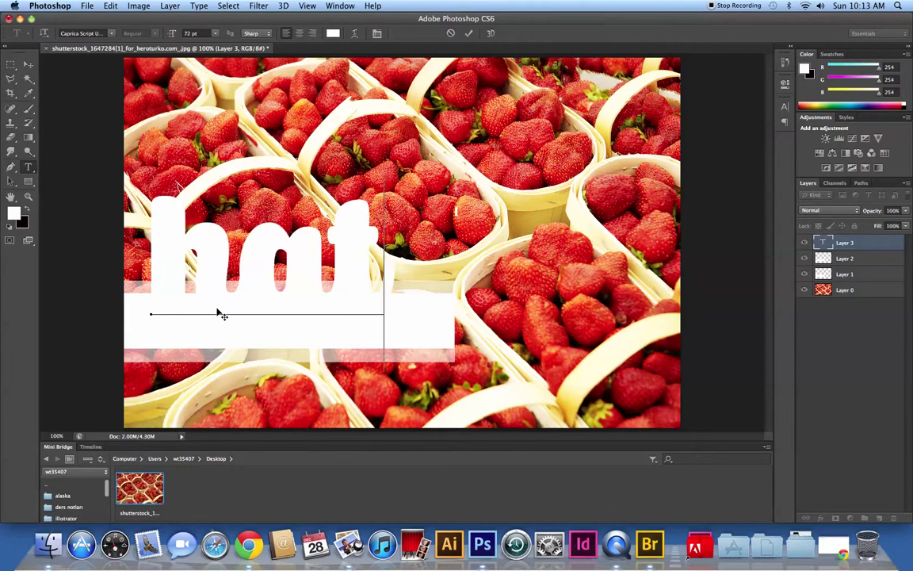
pyautogui.press('BackSpace')
pyautogui.press('BackSpace')
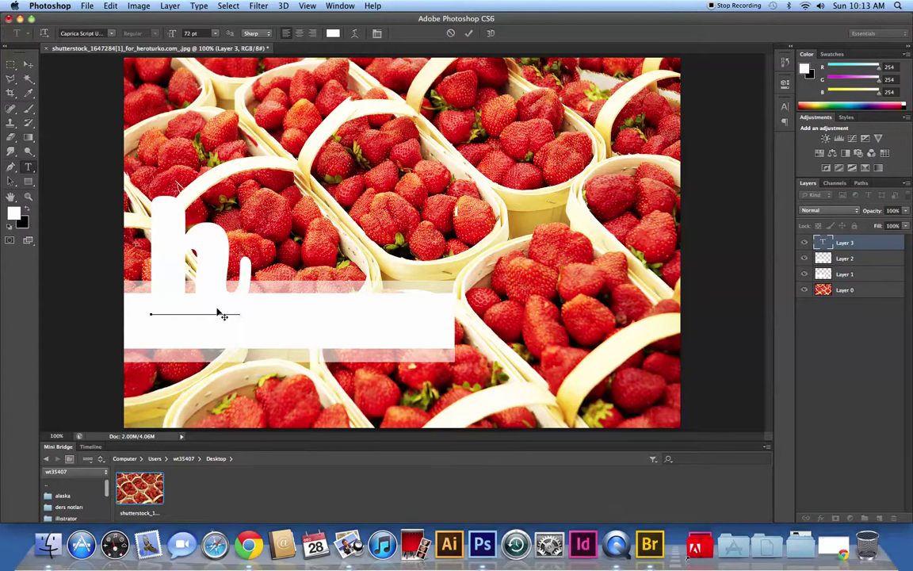
pyautogui.press('BackSpace')
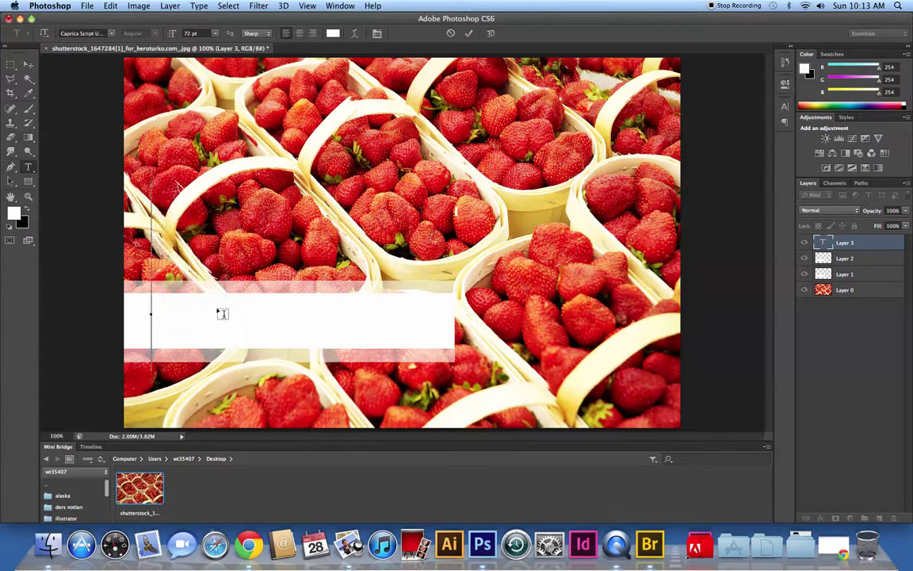
pyautogui.write('Hafta')
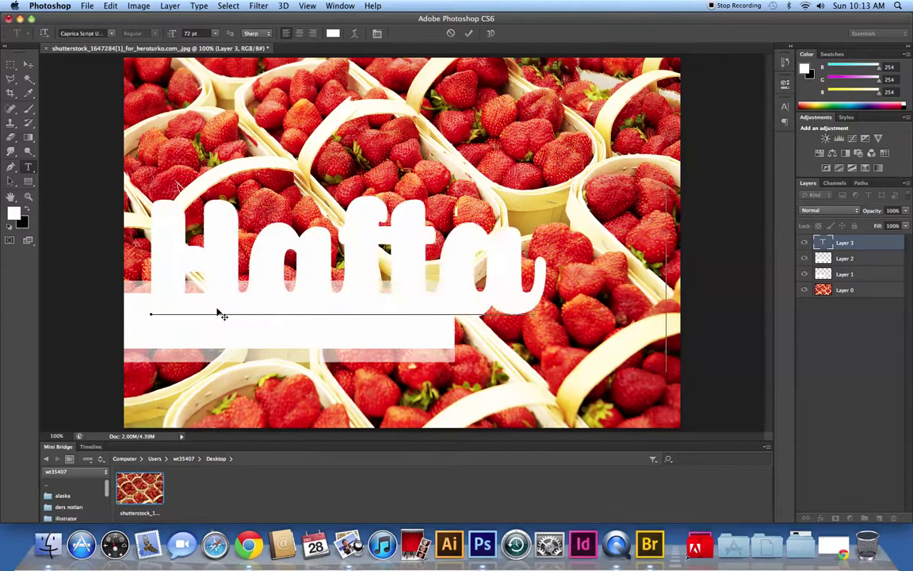
pyautogui.write(' So')
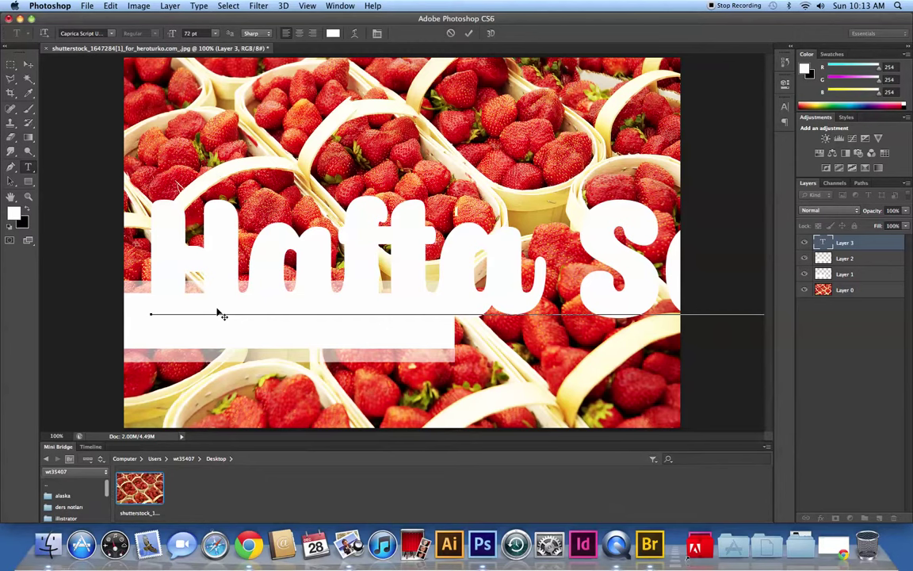
pyautogui.press('BackSpace')
pyautogui.press('BackSpace')
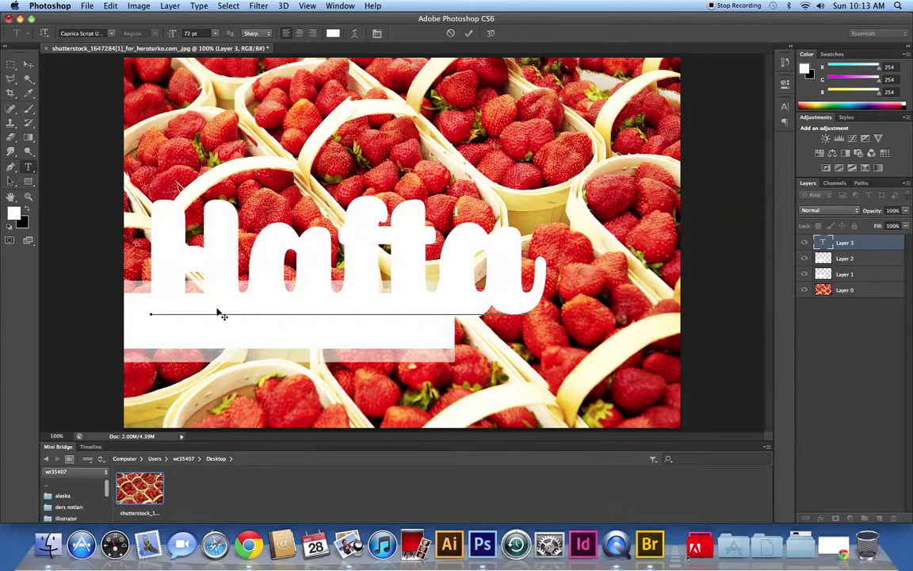
pyautogui.write(' So')
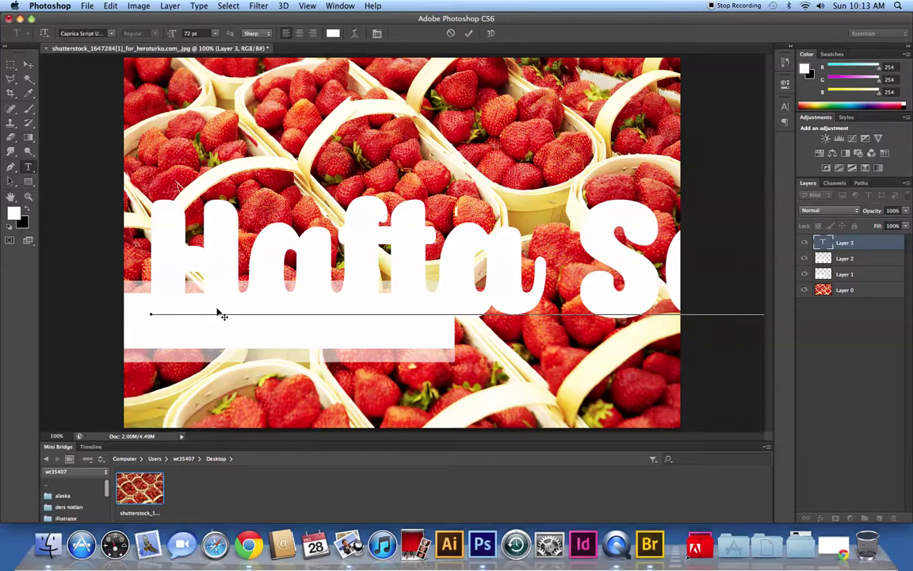
# Step: Make the 'Hafta Sonuna Özel' line black at 14 pt and move it onto the band
pyautogui.doubleClick(239, 306)
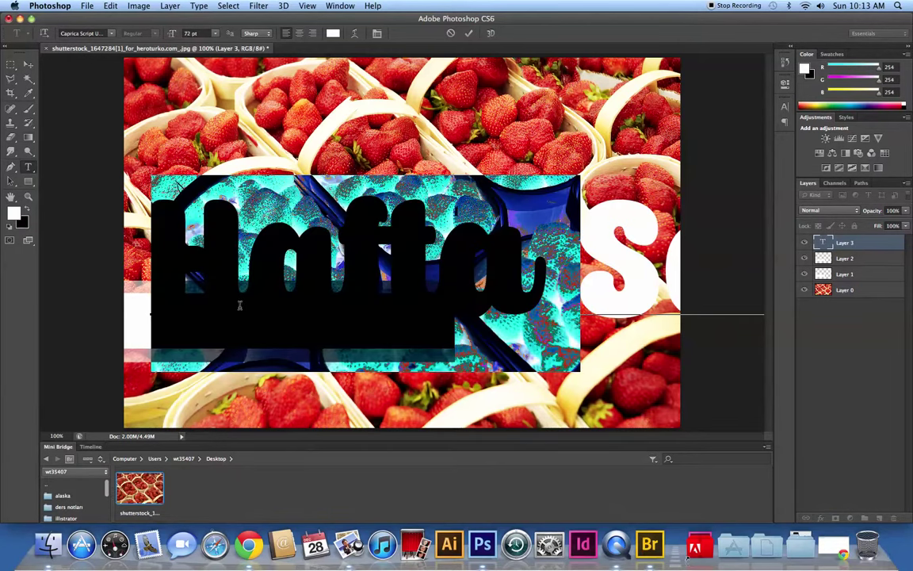
pyautogui.click(240, 305)
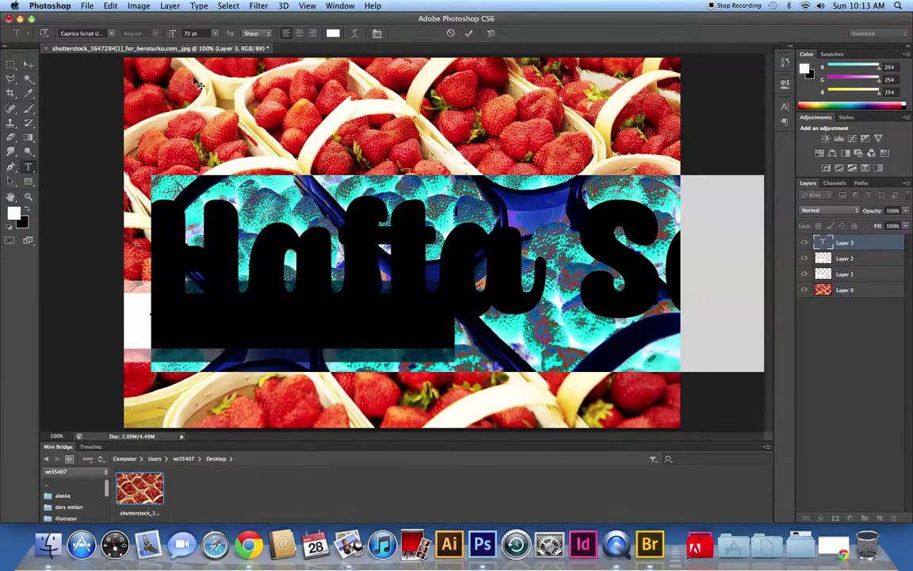
pyautogui.click(214, 33)
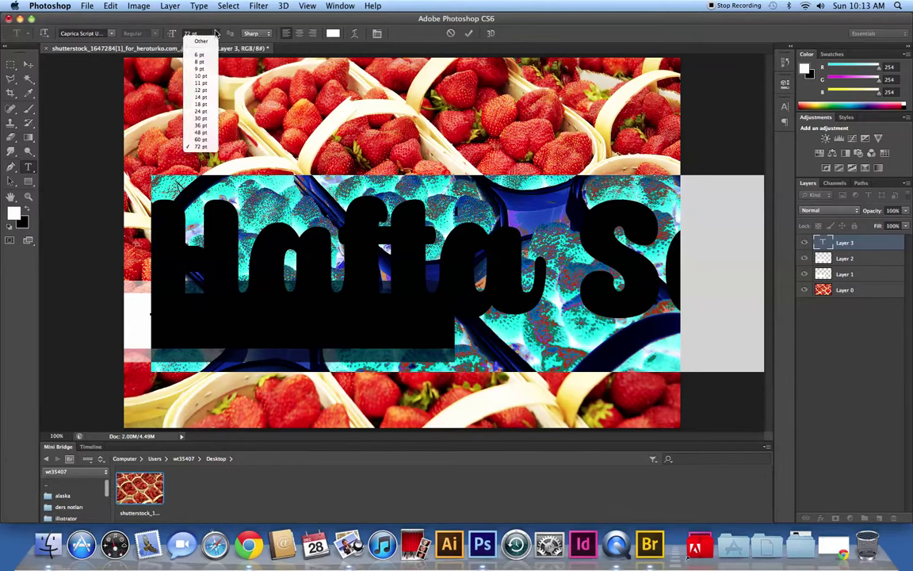
pyautogui.click(204, 102)
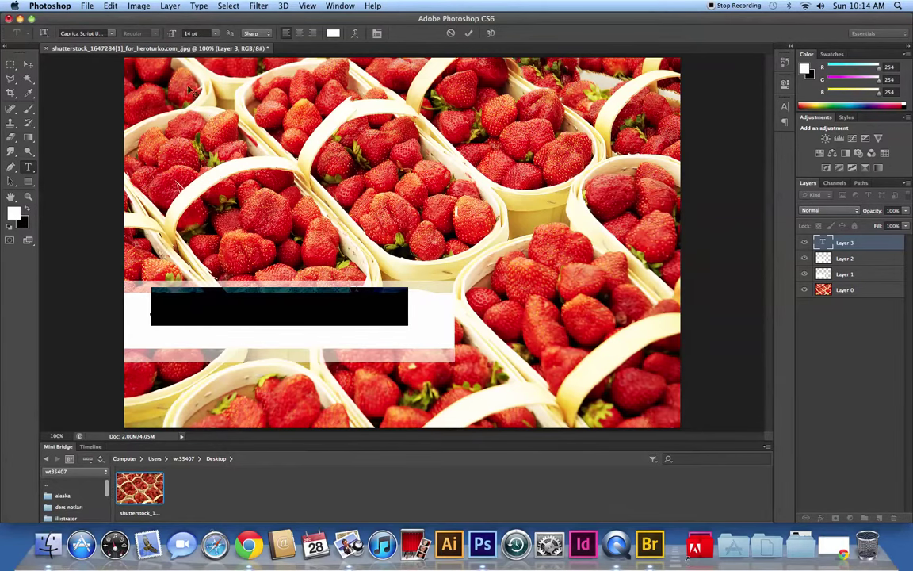
pyautogui.click(195, 33)
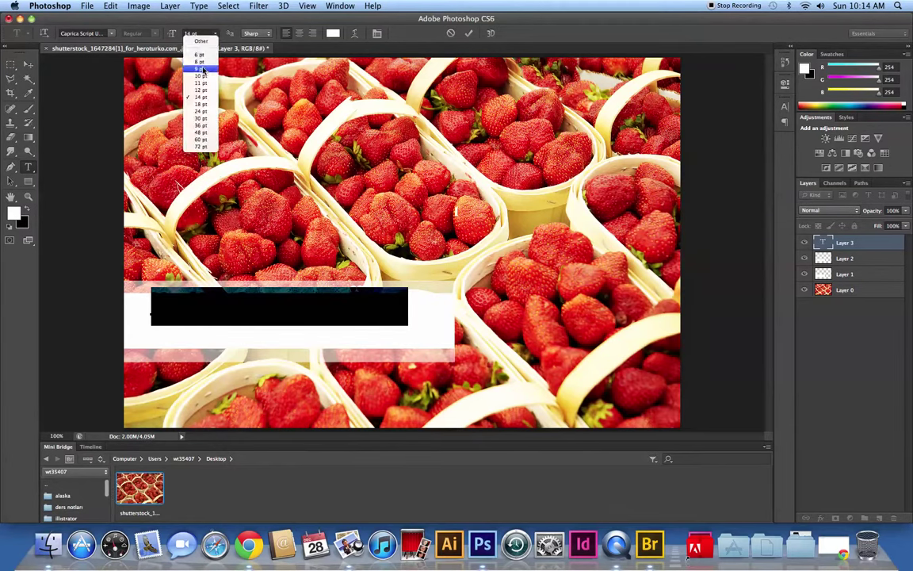
pyautogui.click(201, 111)
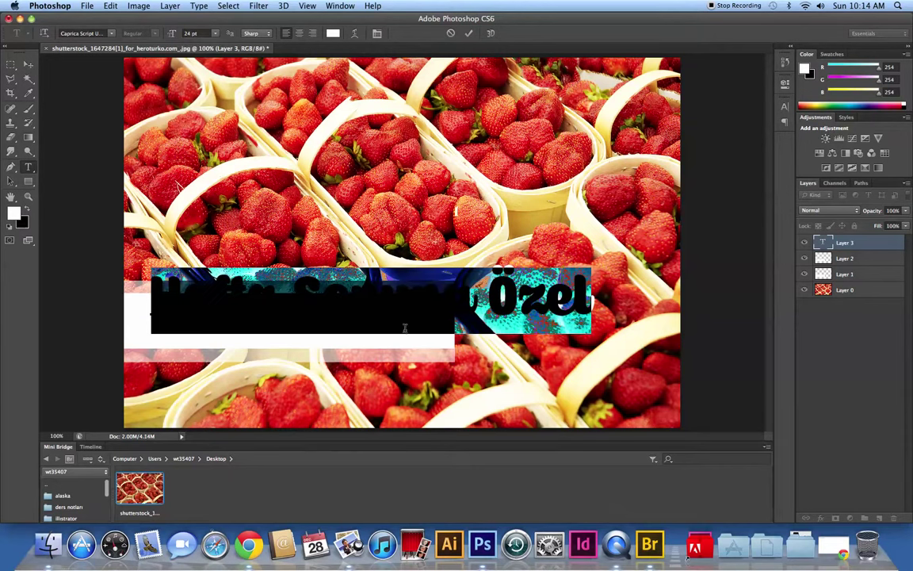
pyautogui.moveTo(404, 328); pyautogui.dragTo(379, 374)
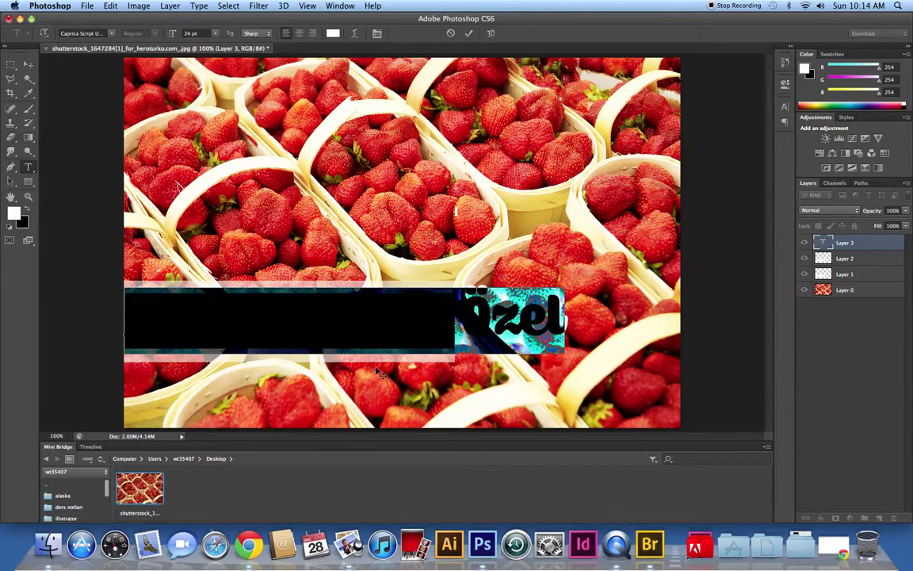
pyautogui.click(412, 345)
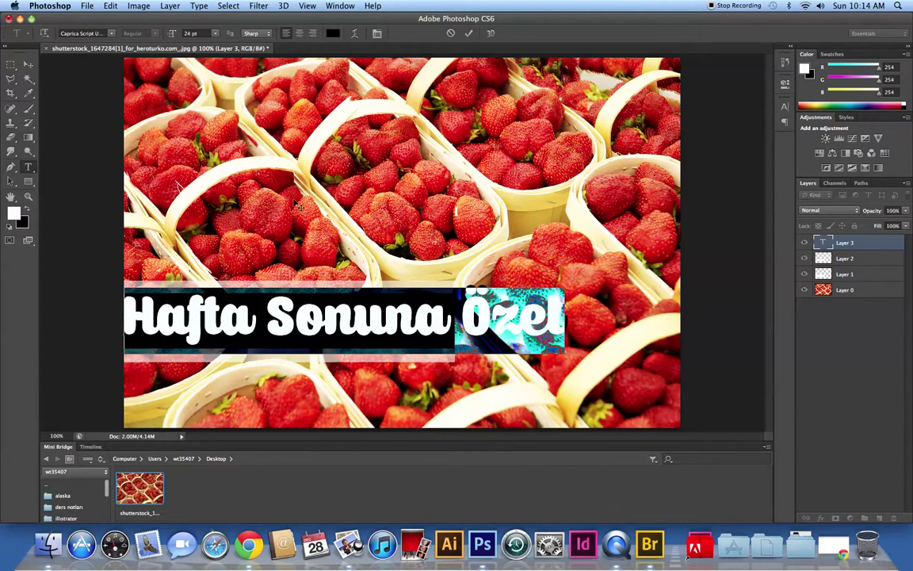
pyautogui.click(213, 34)
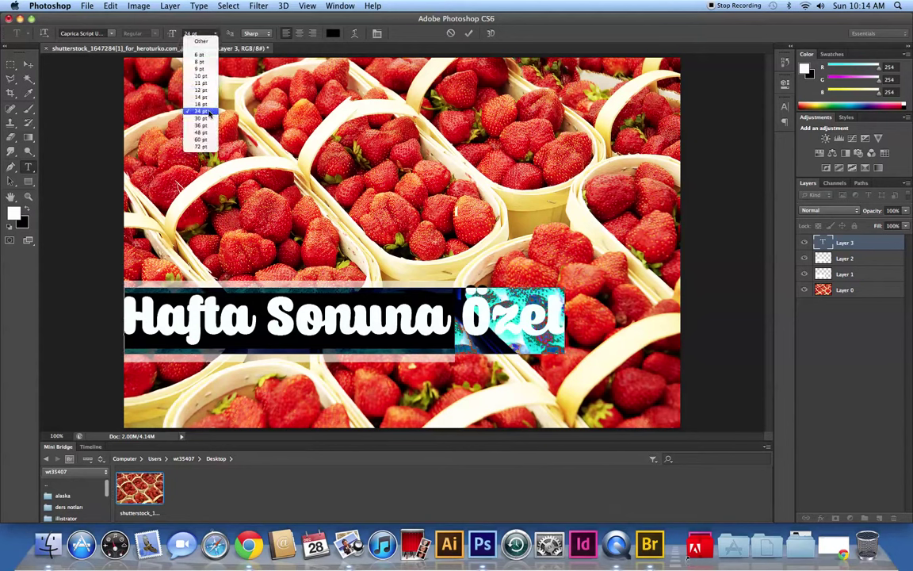
pyautogui.click(202, 98)
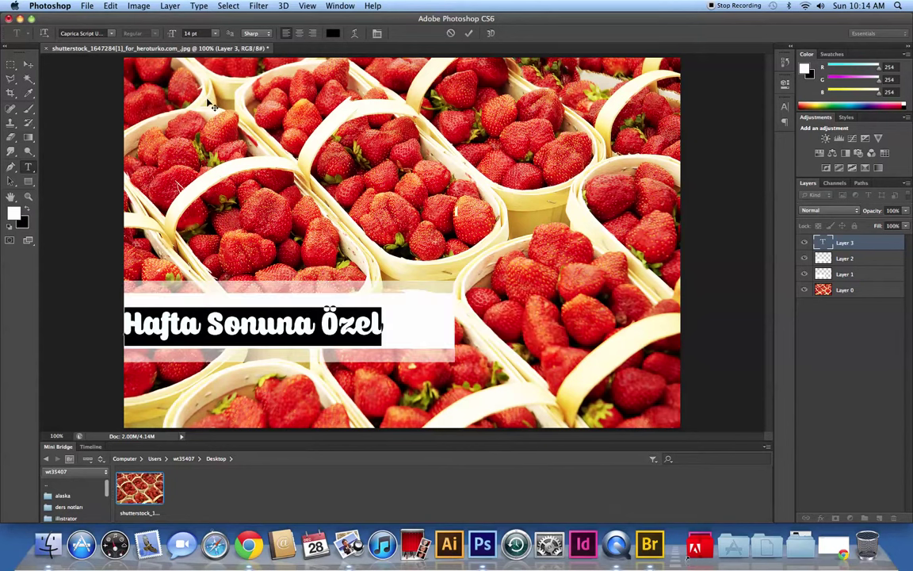
# Step: Append the word 'Sadece' after 'Özel' in the promo line
pyautogui.click(392, 323)
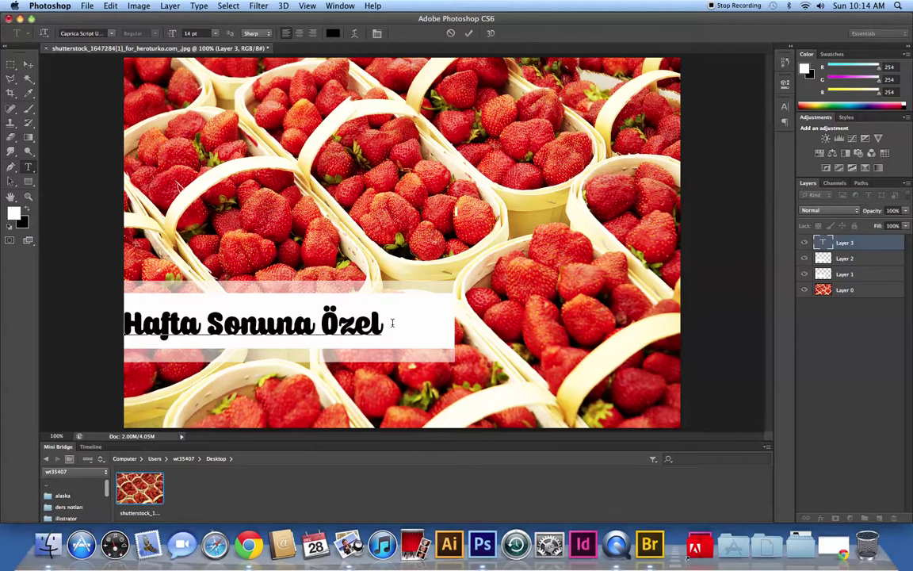
pyautogui.write('#')
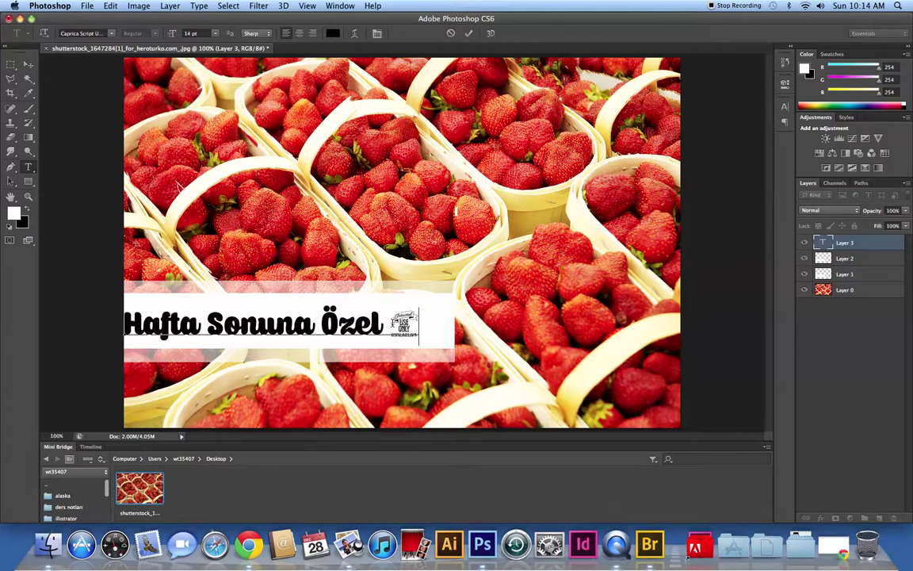
pyautogui.press('BackSpace')
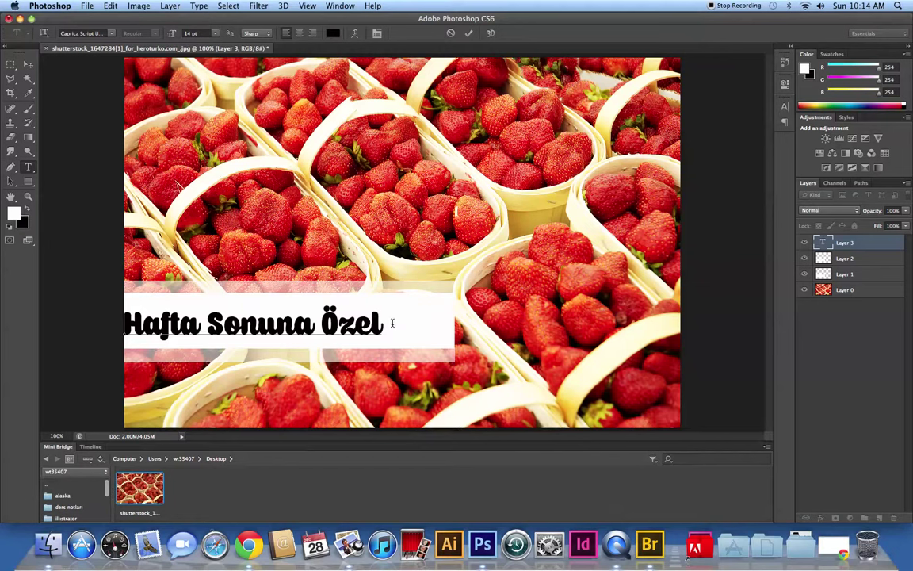
pyautogui.write('sa')
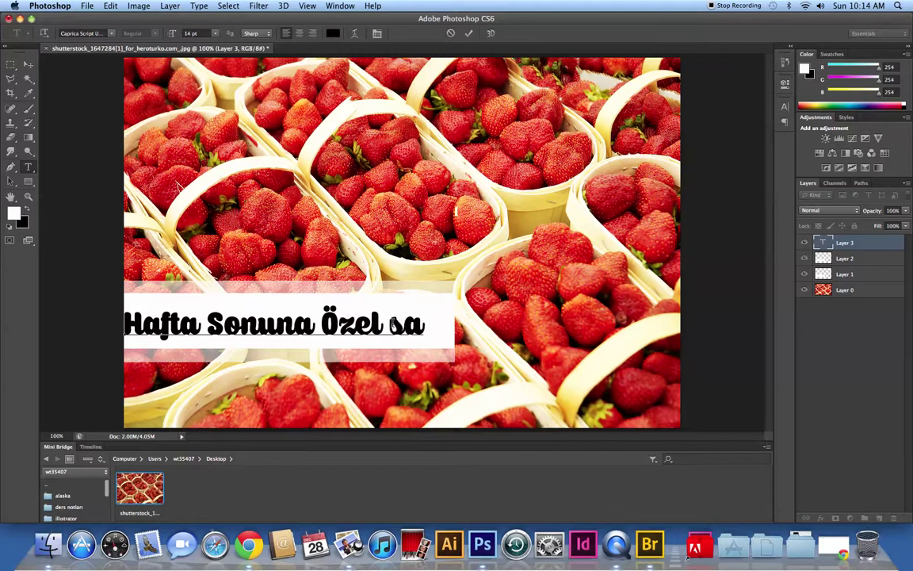
pyautogui.press('BackSpace')
pyautogui.press('BackSpace')
pyautogui.write('Sadece')
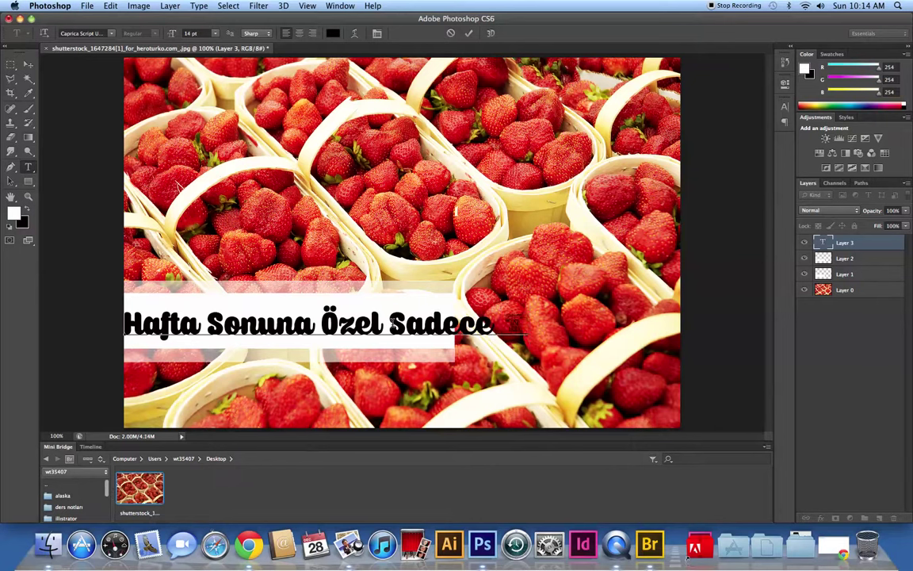
pyautogui.press('BackSpace')
# Step: Reduce the whole promo line's font size to 11 pt
pyautogui.tripleClick(394, 323)
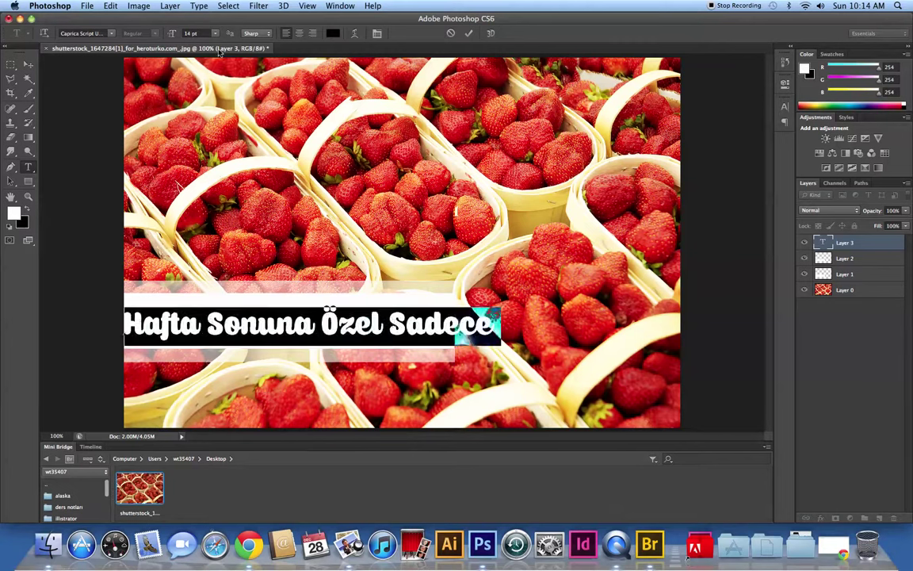
pyautogui.click(197, 34)
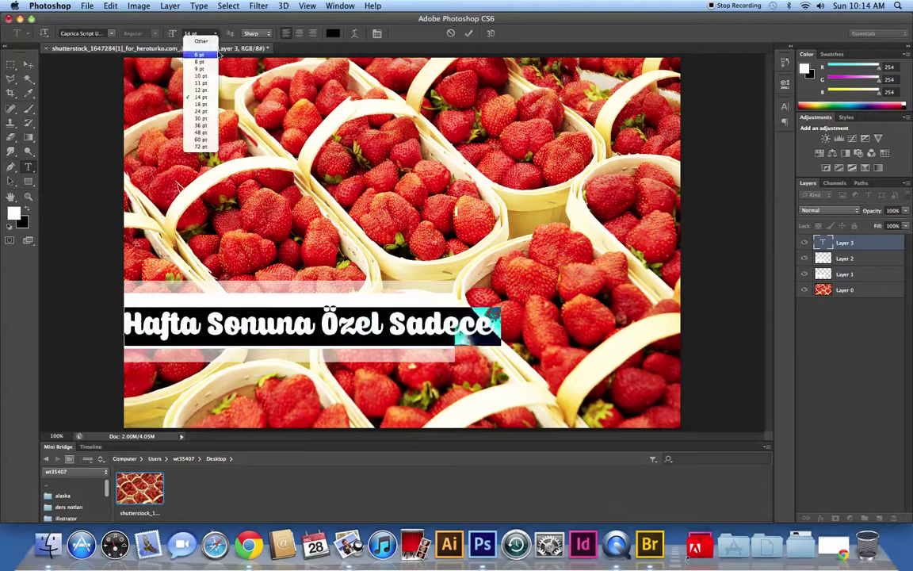
pyautogui.click(201, 91)
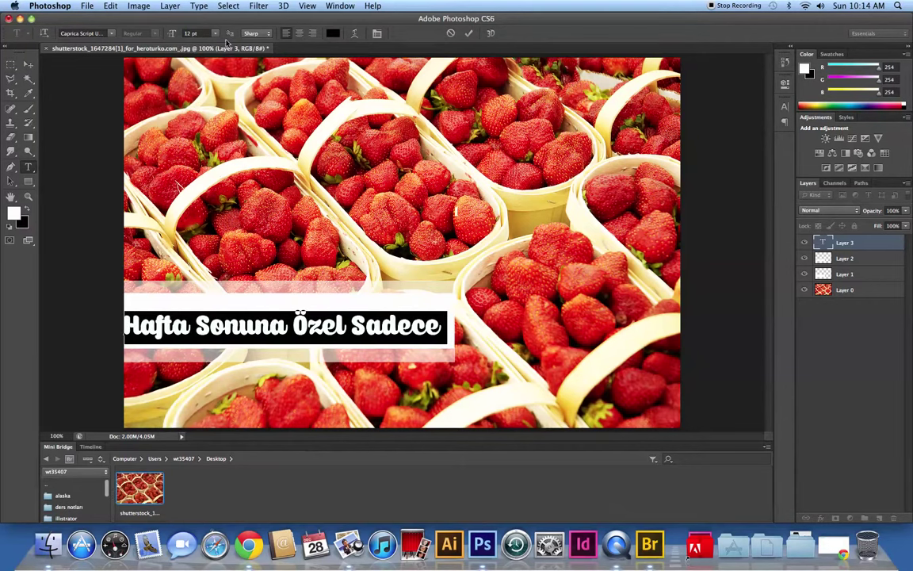
pyautogui.click(199, 34)
pyautogui.click(208, 89)
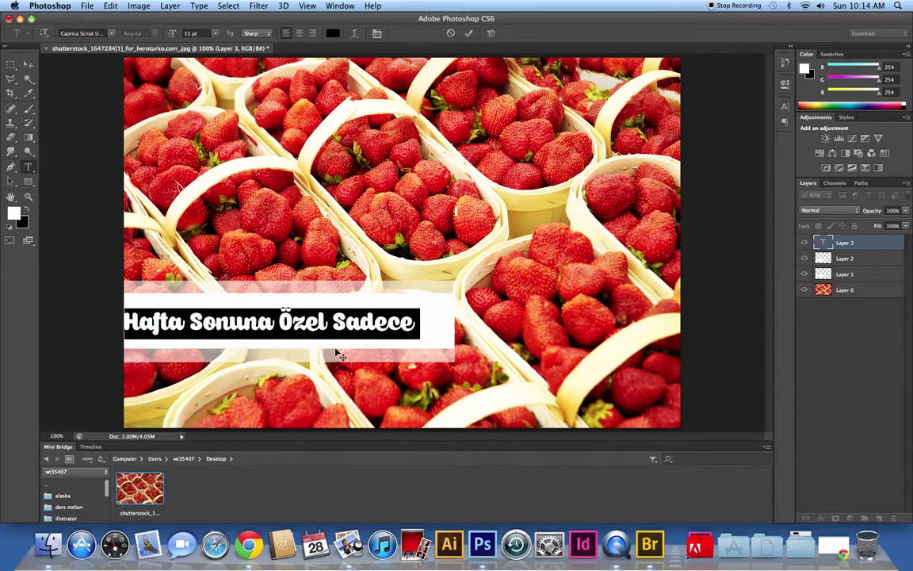
# Step: Add 'TL' at the end of the promo line and remove stray glyphs
pyautogui.click(427, 322)
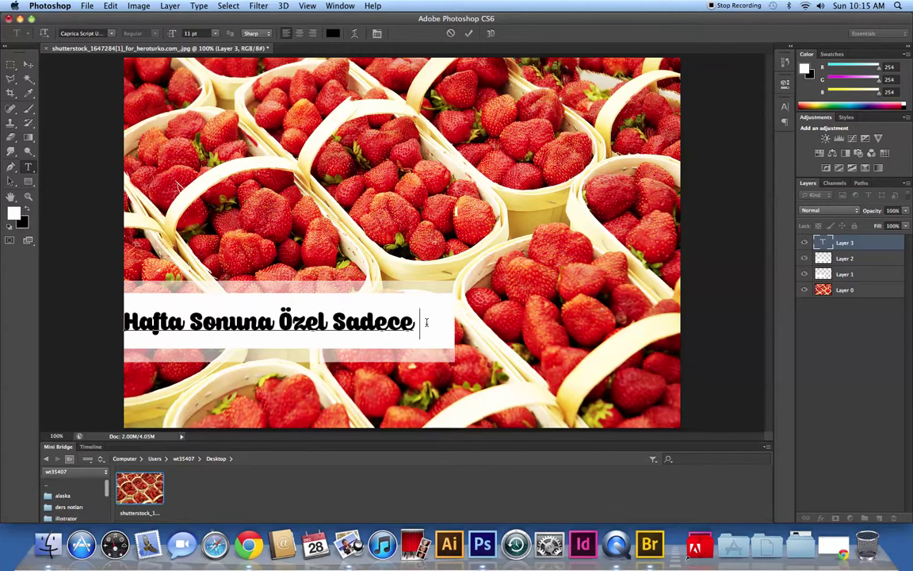
pyautogui.write('5 tl')
pyautogui.press('BackSpace')
pyautogui.press('BackSpace')
pyautogui.write('TL')
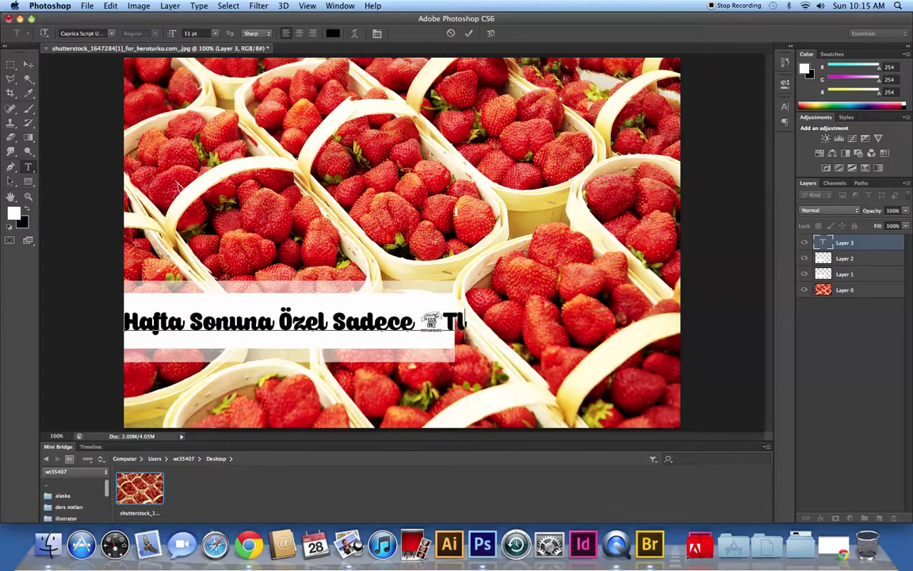
pyautogui.press('BackSpace')
pyautogui.write('L')
pyautogui.moveTo(420, 321); pyautogui.dragTo(461, 331)
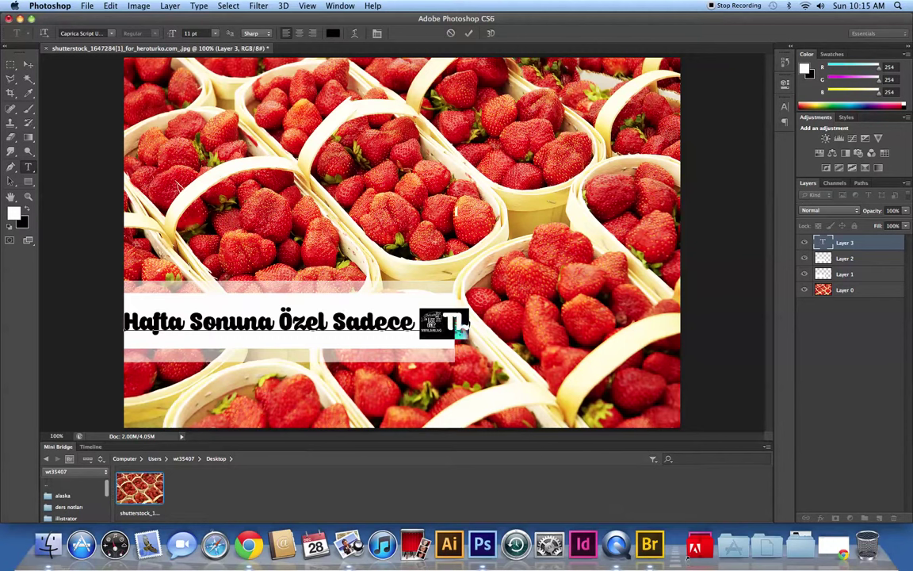
pyautogui.press('super+a')
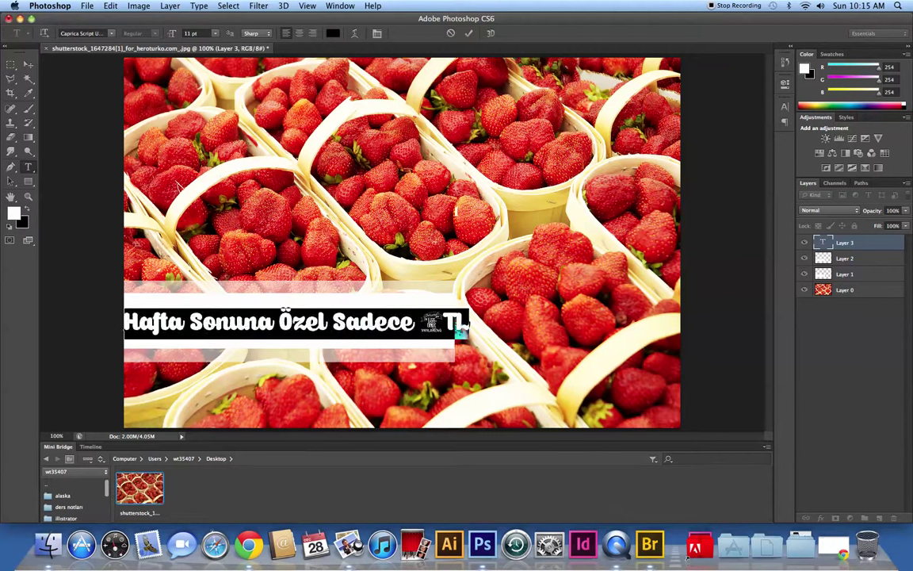
pyautogui.click(480, 325)
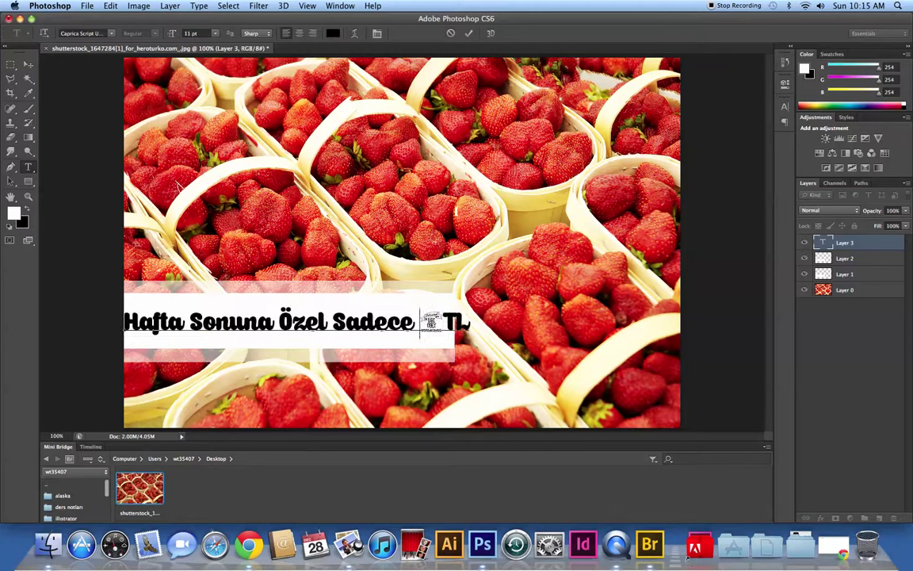
pyautogui.press('BackSpace')
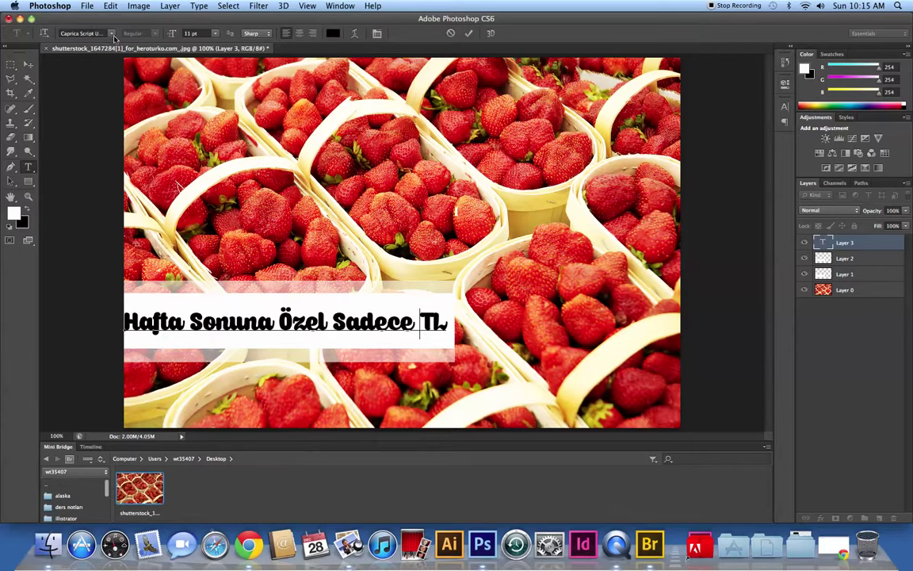
# Step: Insert the price digit '1' before TL and set it in Blackoak Std
pyautogui.click(102, 34)
pyautogui.click(108, 51)
pyautogui.write('1')
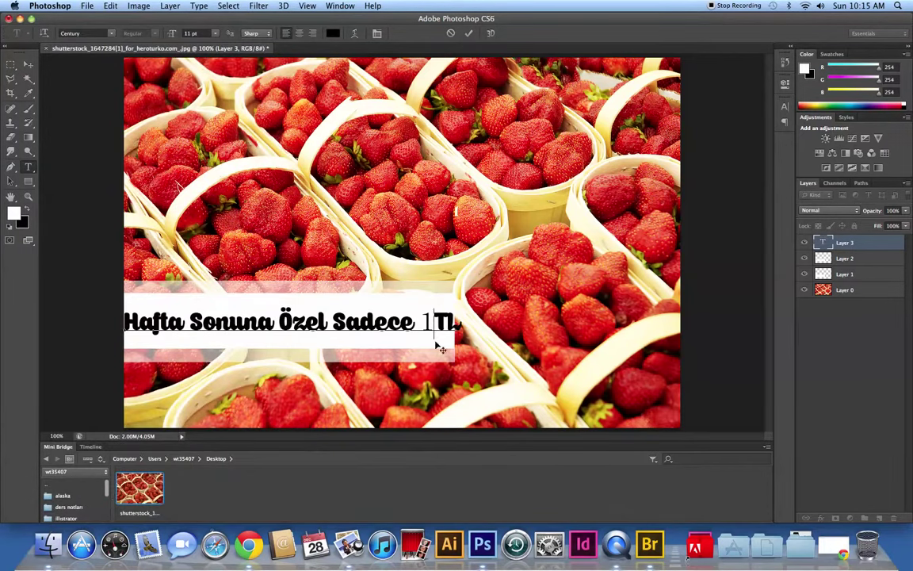
pyautogui.moveTo(433, 322); pyautogui.dragTo(419, 323)
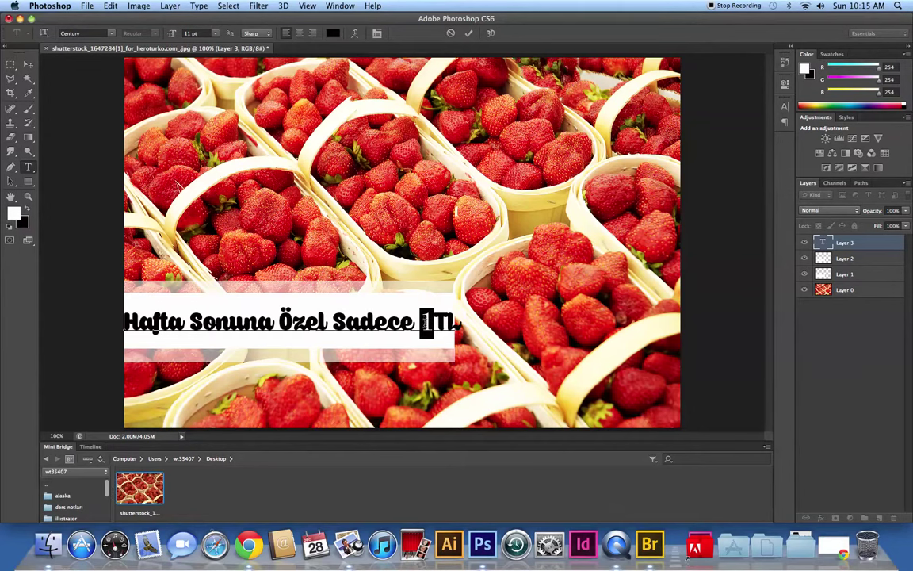
pyautogui.click(111, 33)
pyautogui.scroll(1, 149, 90)
pyautogui.scroll(5, 149, 90)
pyautogui.click(149, 89)
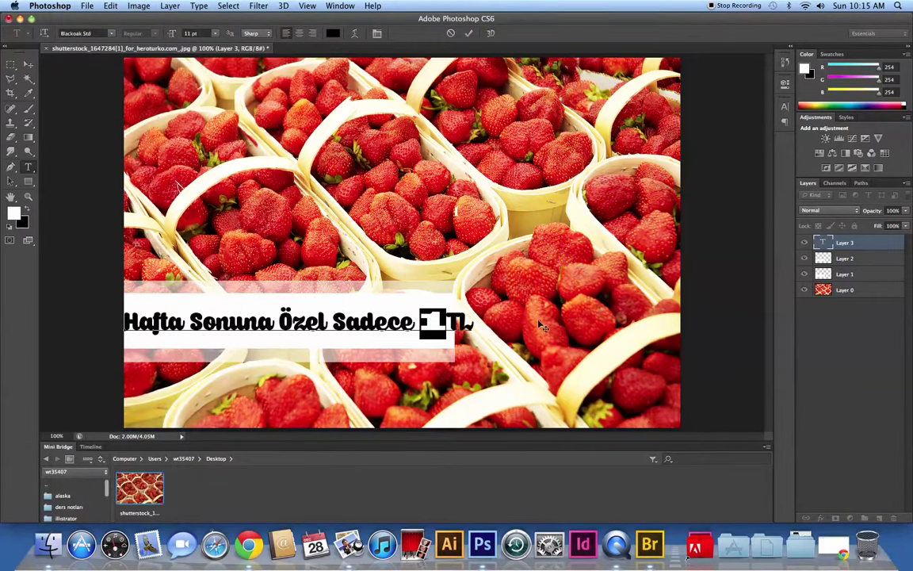
# Step: Shrink the whole promo line to 10 pt, then select just '1TL'
pyautogui.doubleClick(412, 322)
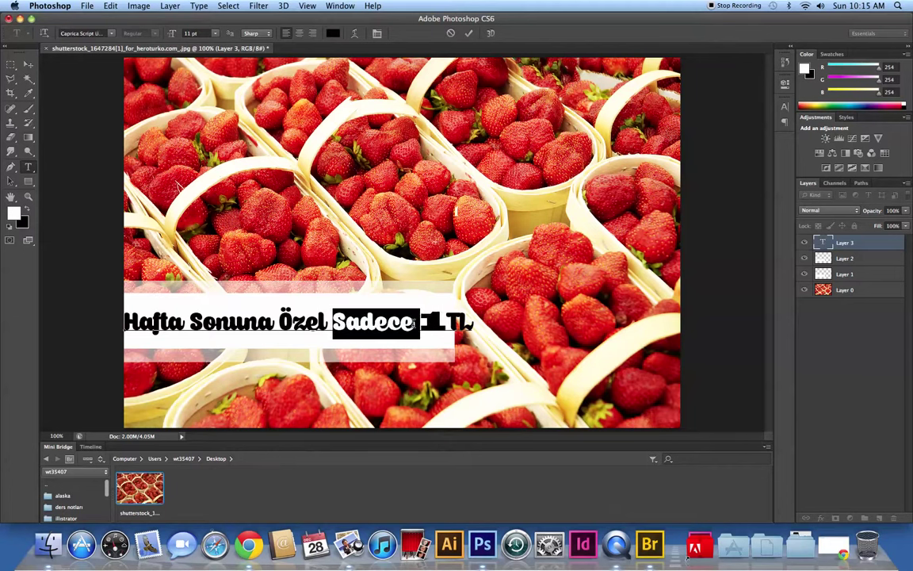
pyautogui.tripleClick(413, 323)
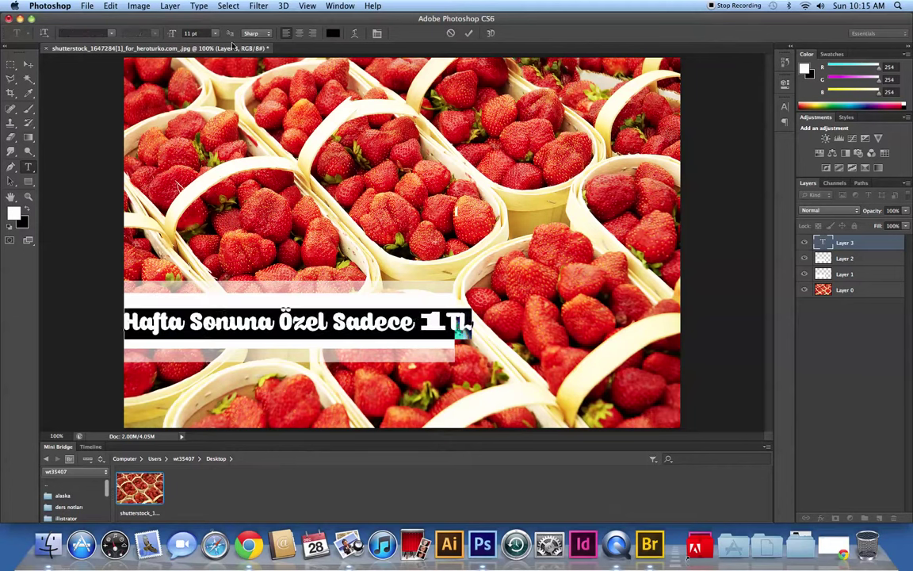
pyautogui.click(212, 37)
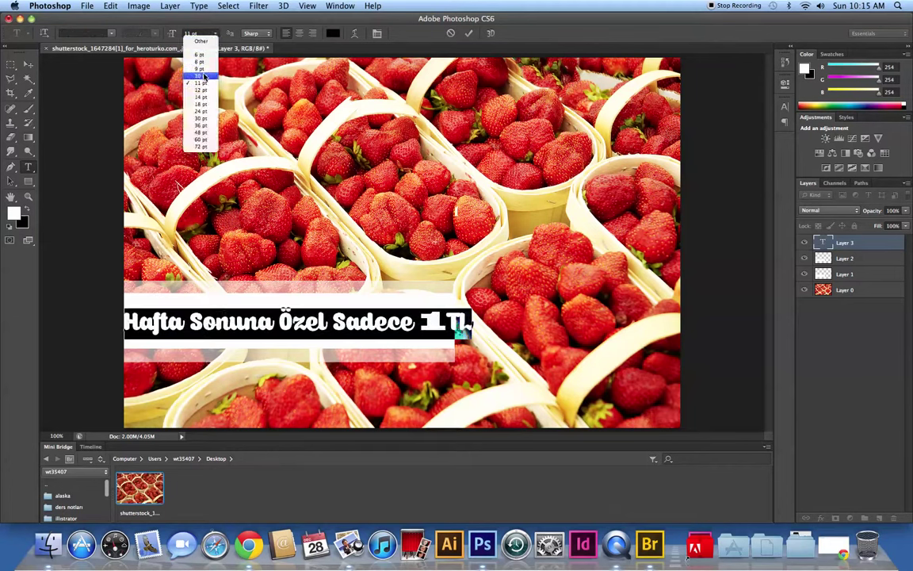
pyautogui.click(203, 77)
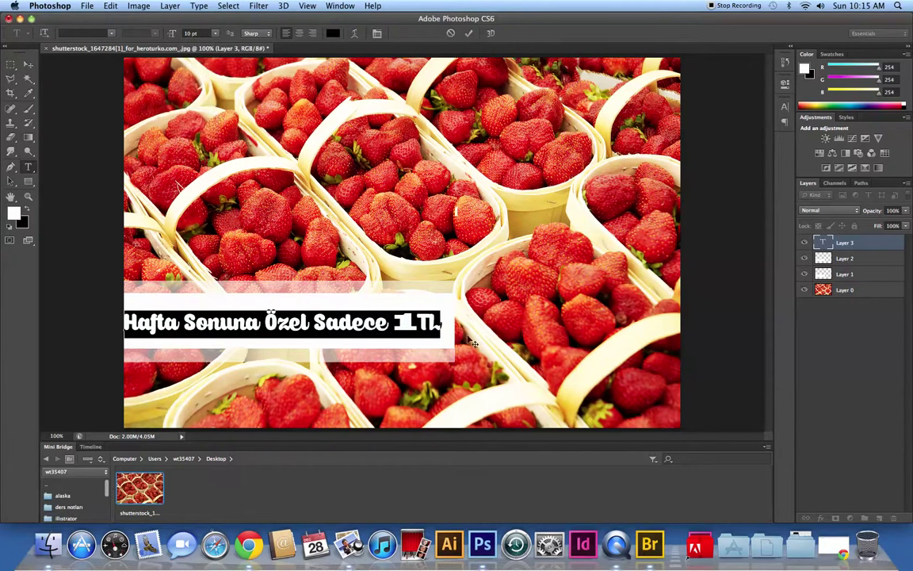
pyautogui.moveTo(443, 319); pyautogui.dragTo(392, 321)
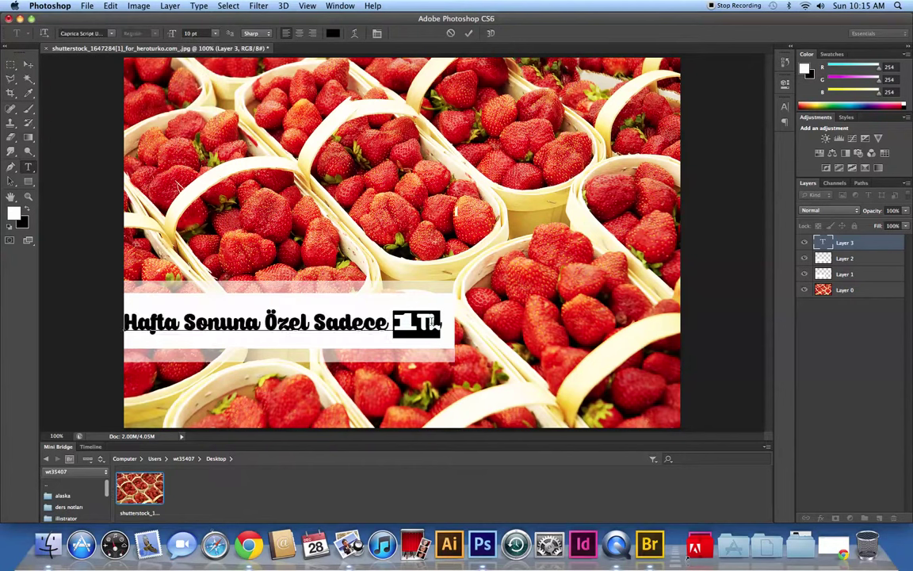
# Step: Set the foreground colour to yellow for the 1TL price
pyautogui.click(14, 212)
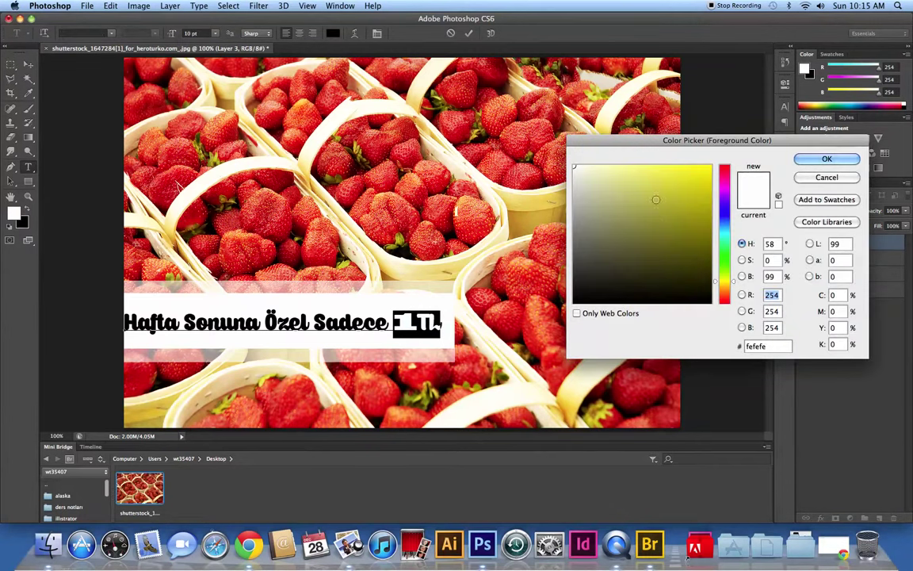
pyautogui.click(709, 172)
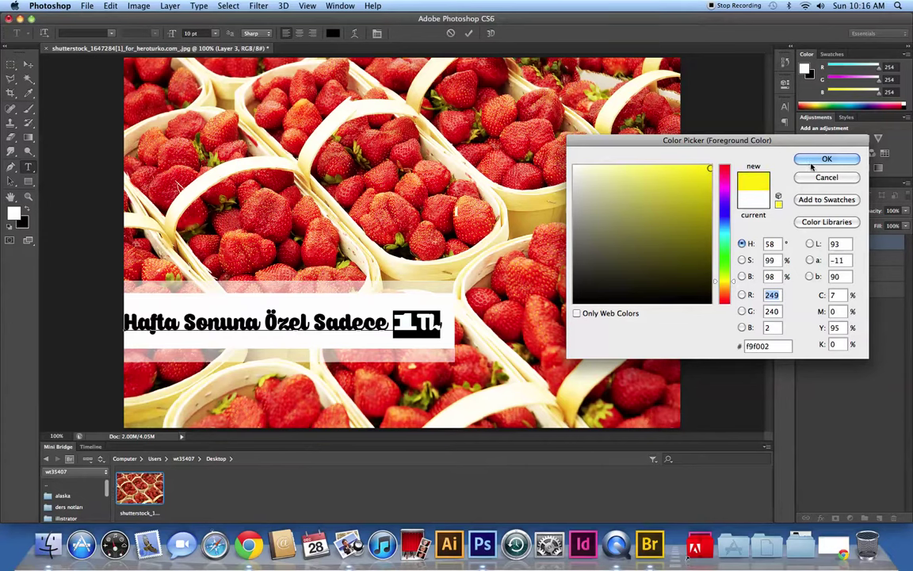
pyautogui.click(827, 160)
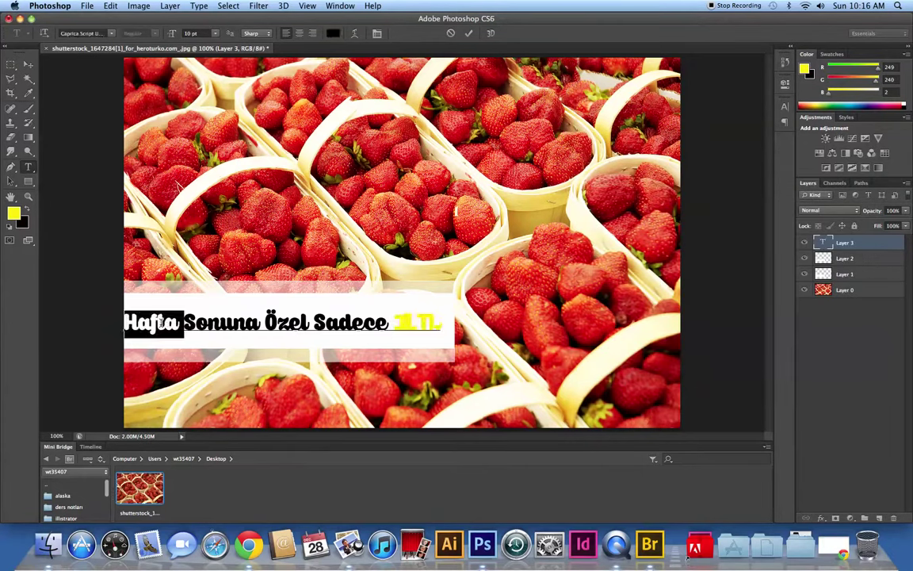
# Step: Resize the whole promo line to 8 pt and shift it right and slightly up in the white band
pyautogui.tripleClick(161, 323)
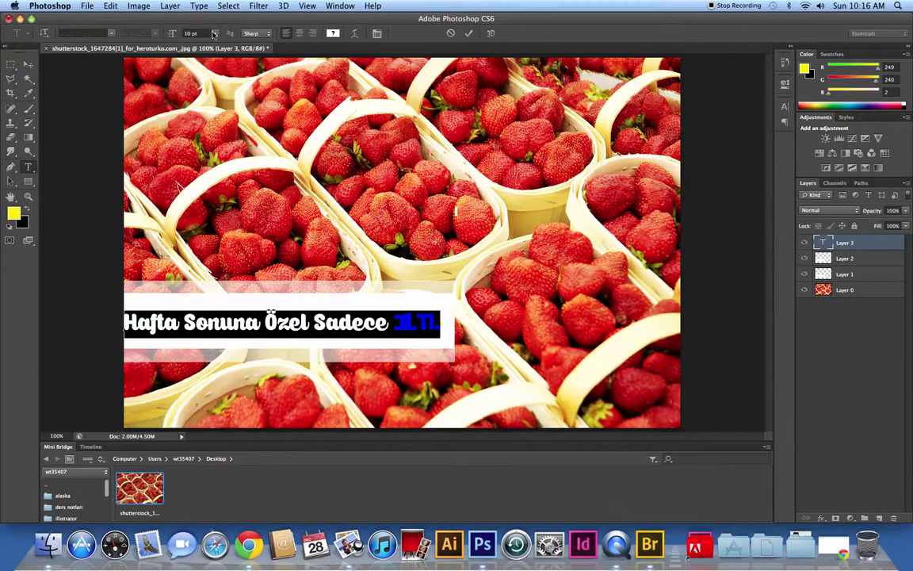
pyautogui.click(195, 33)
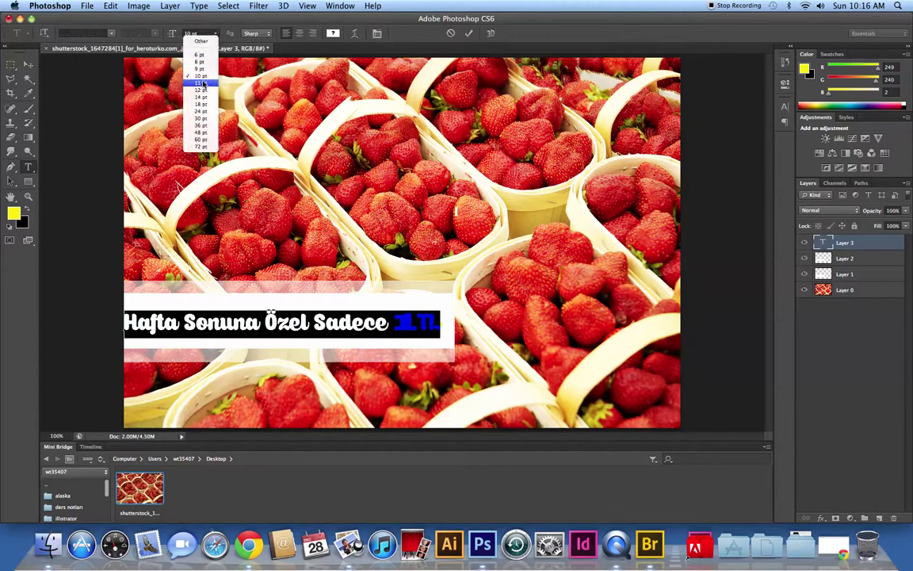
pyautogui.click(207, 62)
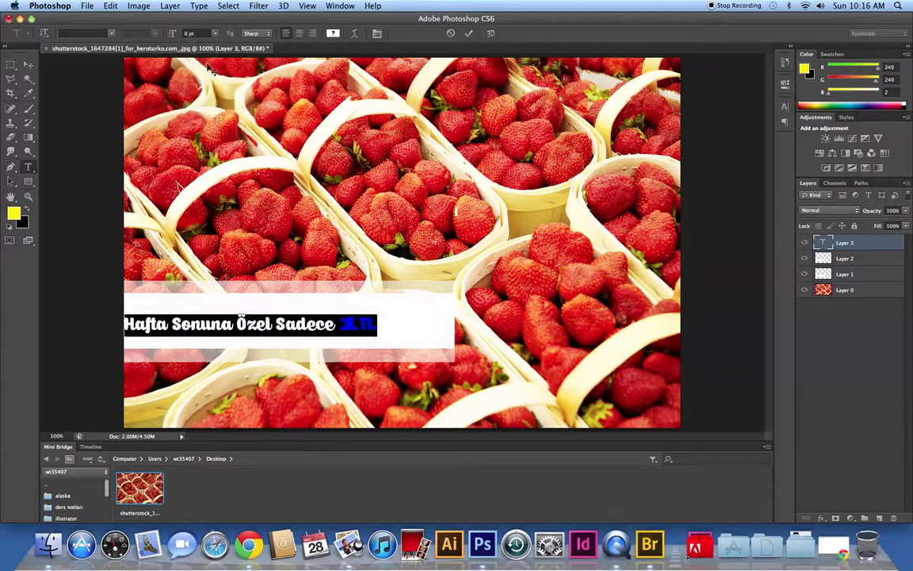
pyautogui.moveTo(193, 356); pyautogui.dragTo(244, 358)
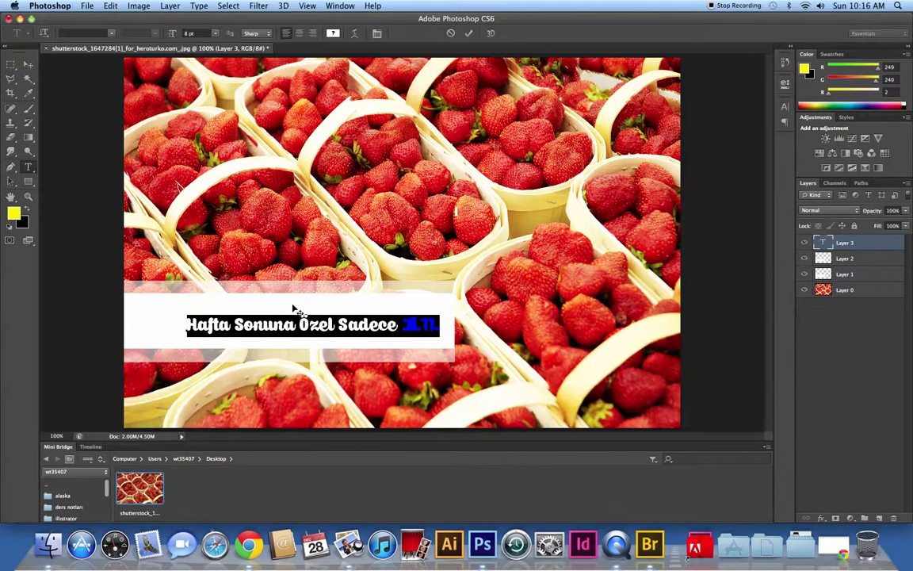
pyautogui.moveTo(294, 344); pyautogui.dragTo(293, 340)
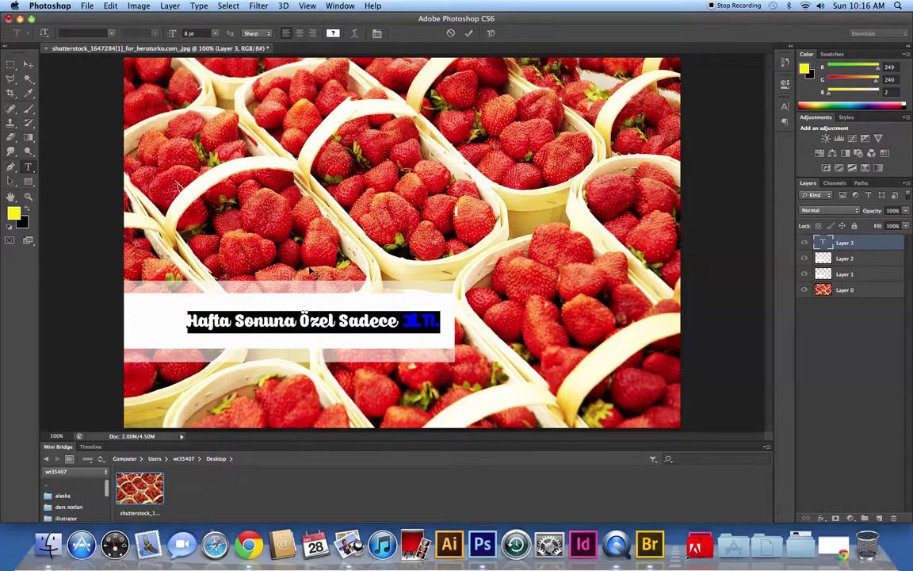
# Step: Recolour the 1TL red (f90e02), commit the edit, and bring up a Finder window of the home folder
pyautogui.click(468, 33)
pyautogui.moveTo(468, 319); pyautogui.dragTo(401, 320)
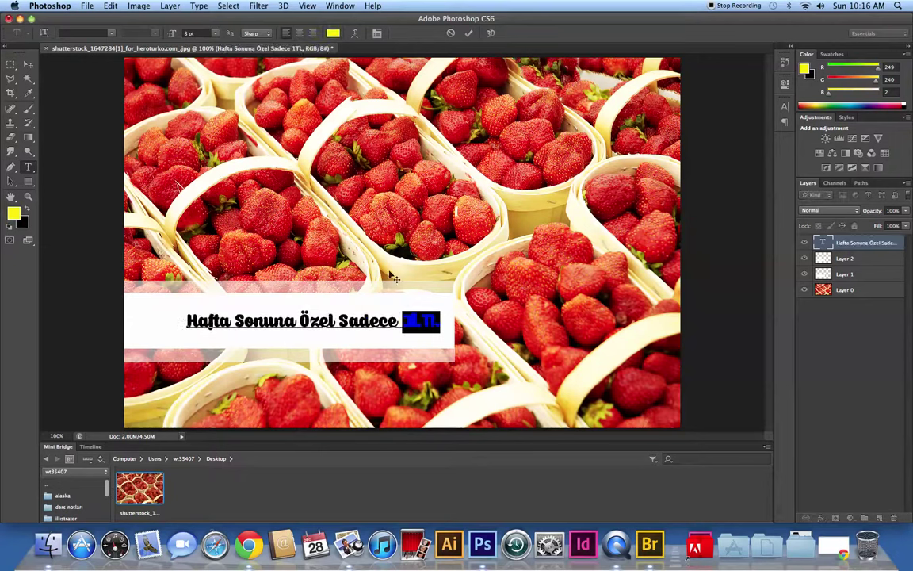
pyautogui.click(14, 211)
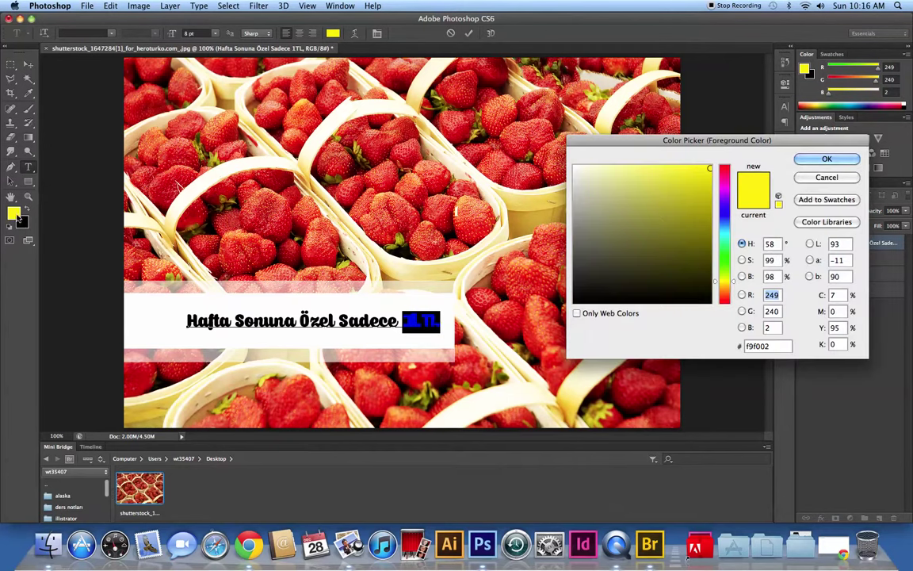
pyautogui.click(725, 301)
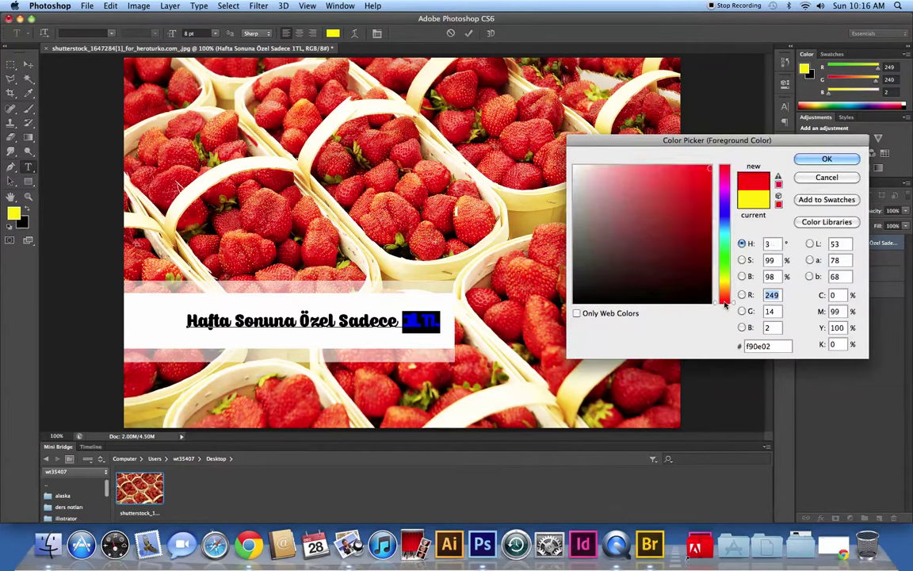
pyautogui.click(824, 158)
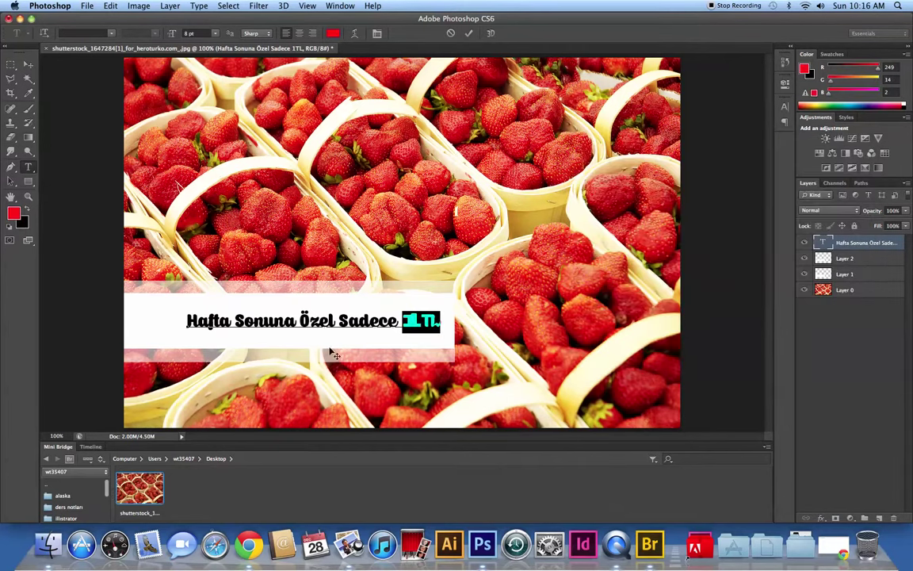
pyautogui.click(165, 287)
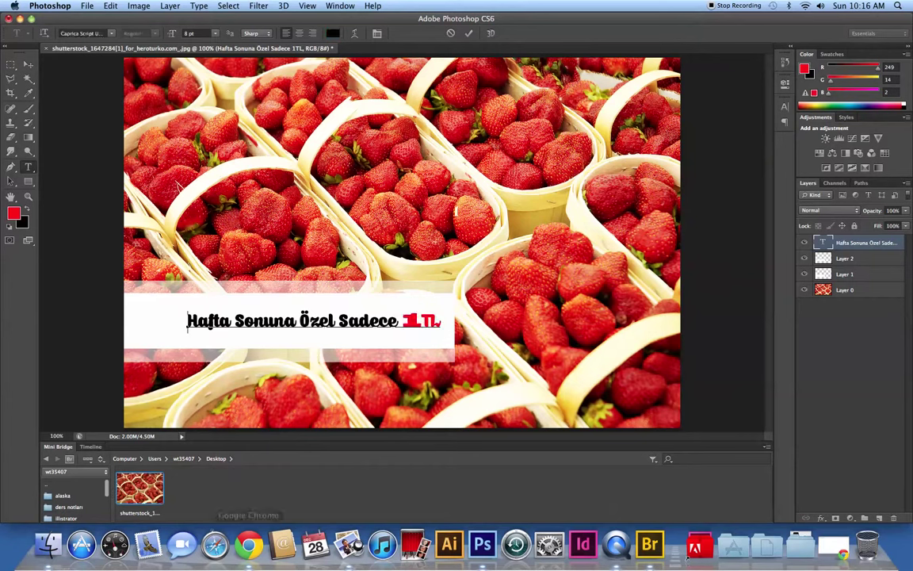
pyautogui.click(48, 543)
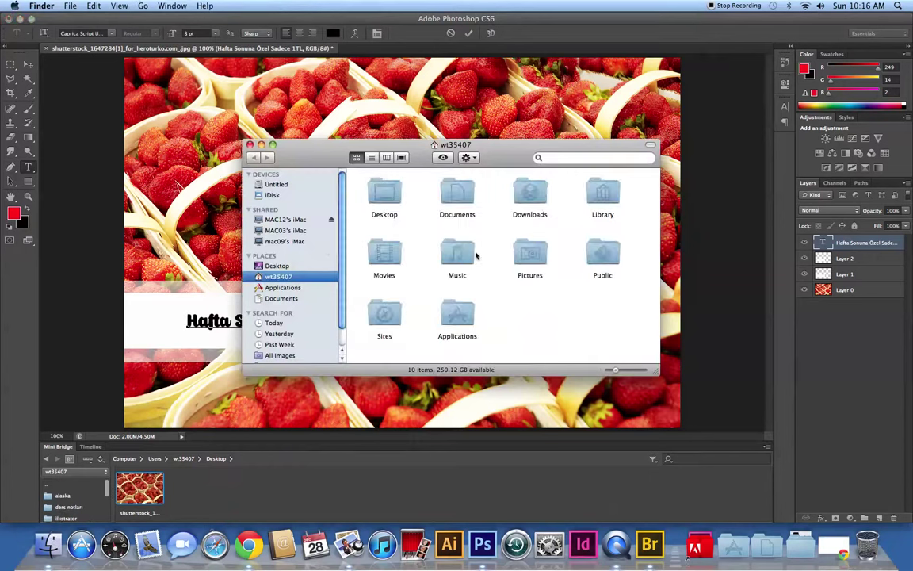
# Step: Copy migros.jpg from the shared pa-5407 folder onto the Desktop and close Finder
pyautogui.click(286, 220)
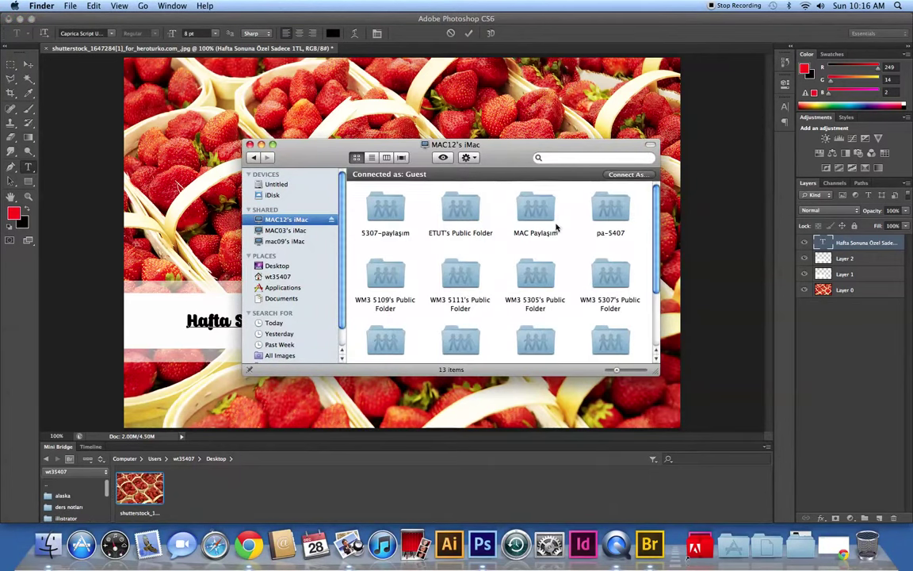
pyautogui.doubleClick(611, 214)
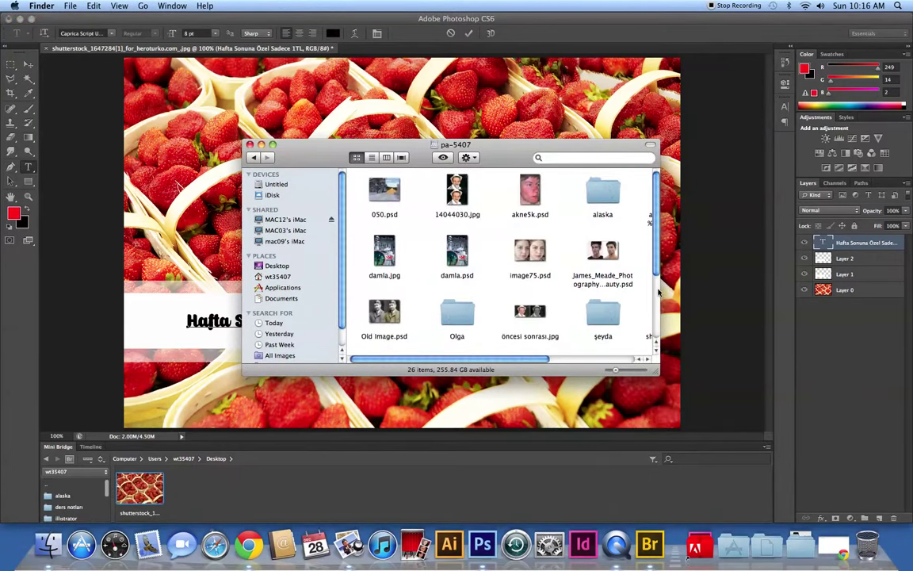
pyautogui.moveTo(657, 273); pyautogui.dragTo(657, 340)
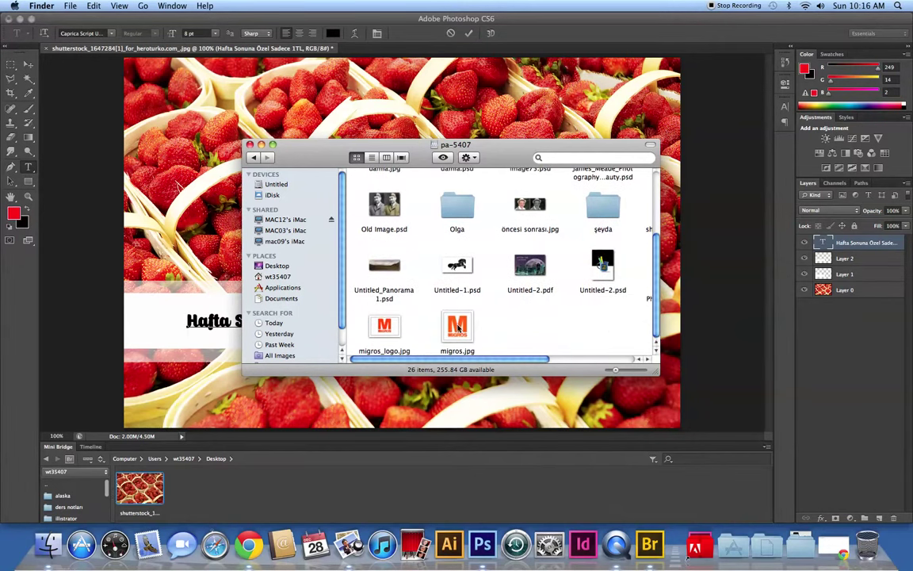
pyautogui.click(459, 329)
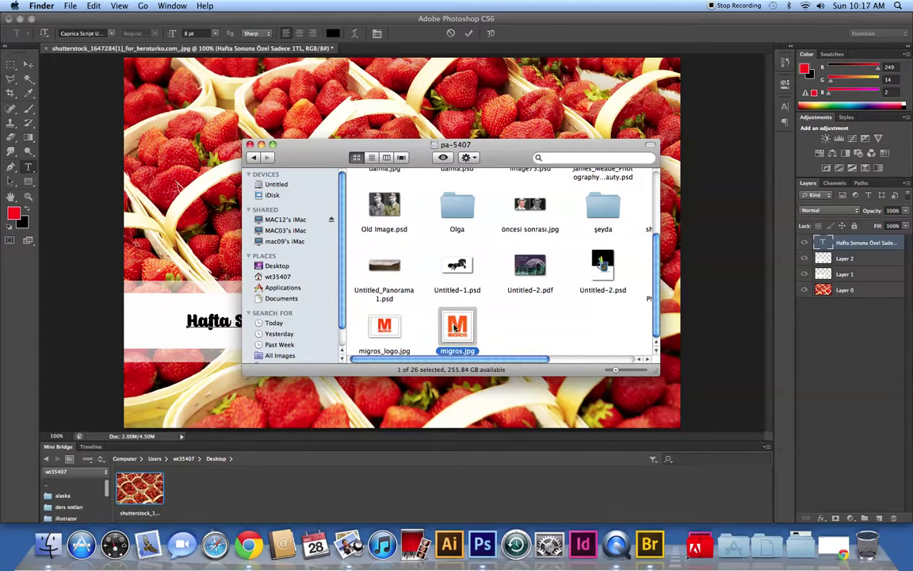
pyautogui.moveTo(465, 327)
pyautogui.mouseDown()
pyautogui.moveTo(6, 545)
pyautogui.moveTo(139, 488)
pyautogui.mouseUp()
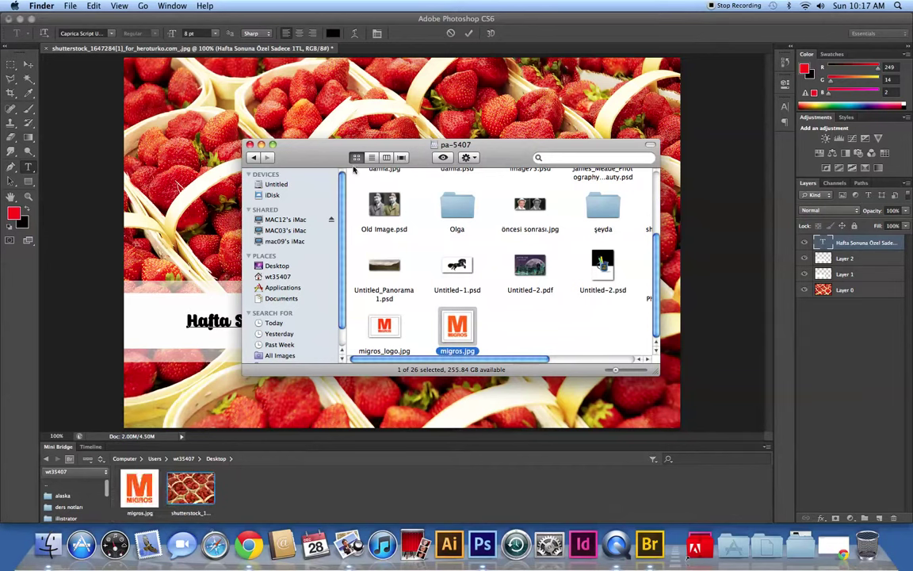
pyautogui.click(251, 145)
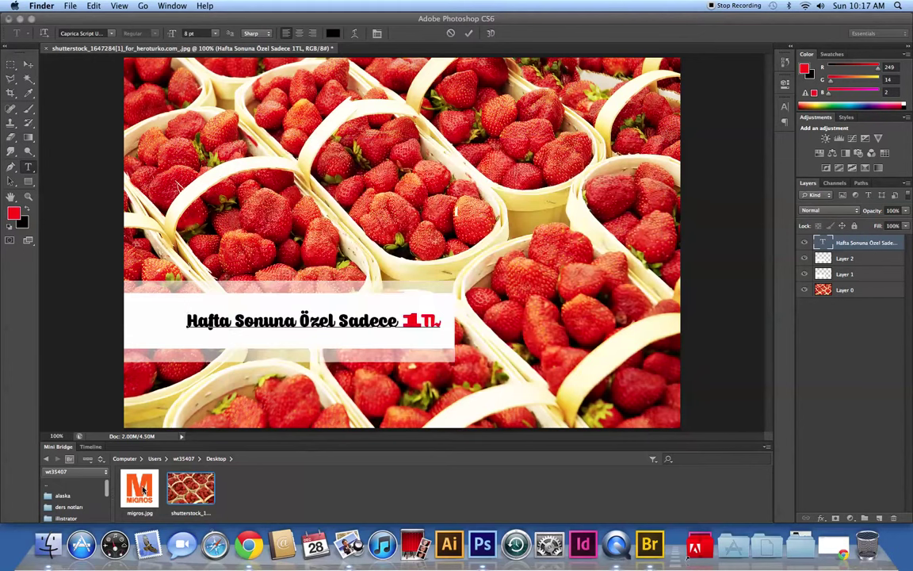
# Step: Place the migros.jpg logo onto the canvas left of the promo text
pyautogui.click(143, 491)
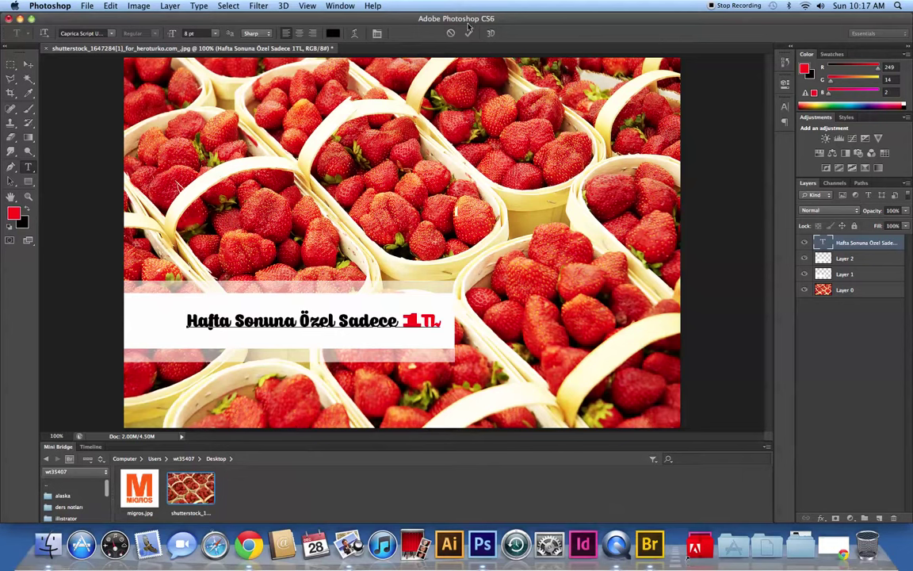
pyautogui.click(469, 33)
pyautogui.click(135, 493)
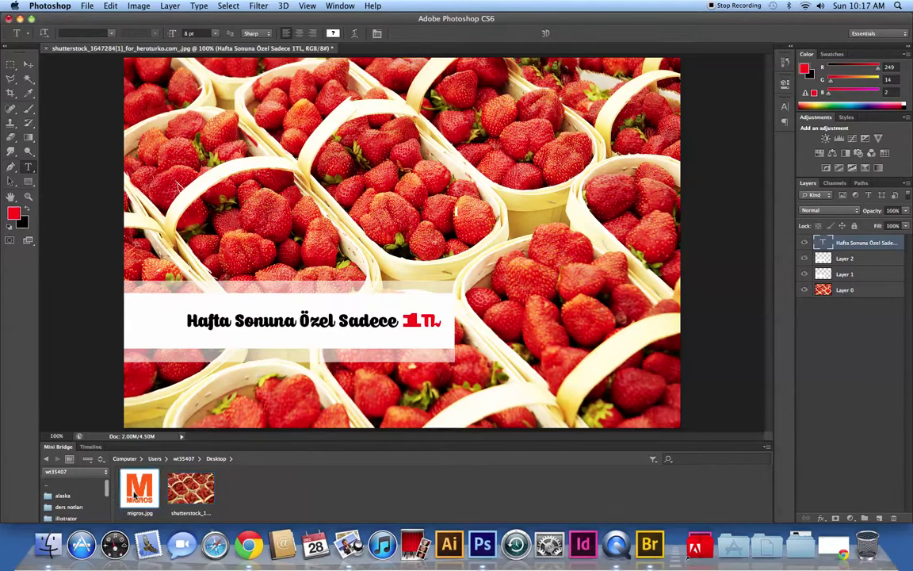
pyautogui.moveTo(136, 493); pyautogui.dragTo(156, 327)
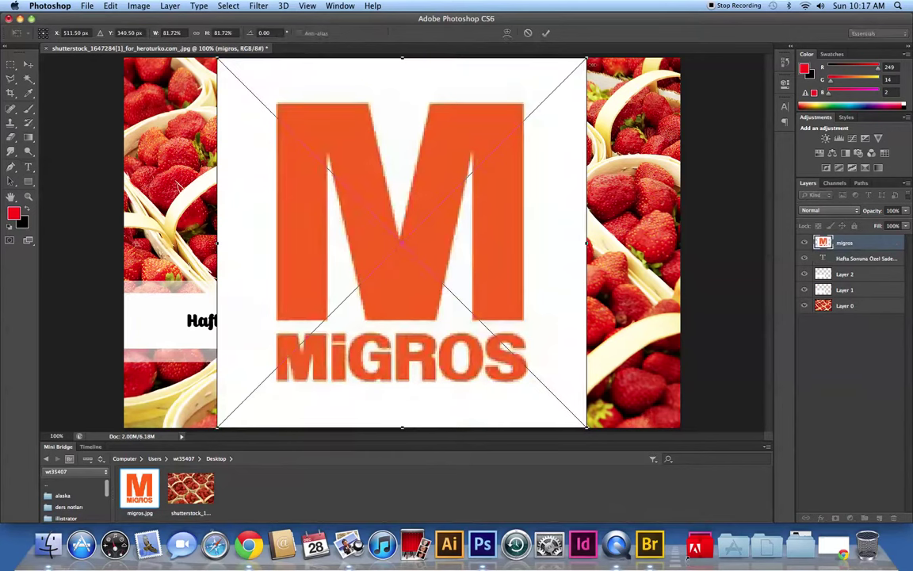
# Step: Scale the placed Migros logo down to 9.24% and commit it at the white band's left end
pyautogui.moveTo(586, 58)
pyautogui.mouseDown()
pyautogui.moveTo(429, 218)
pyautogui.moveTo(187, 318)
pyautogui.mouseUp()
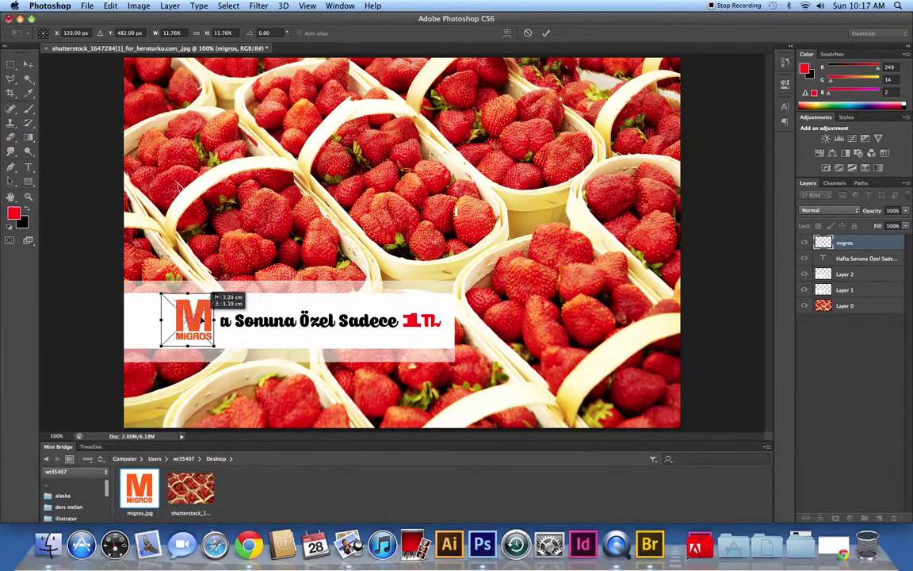
pyautogui.moveTo(187, 319); pyautogui.dragTo(168, 320)
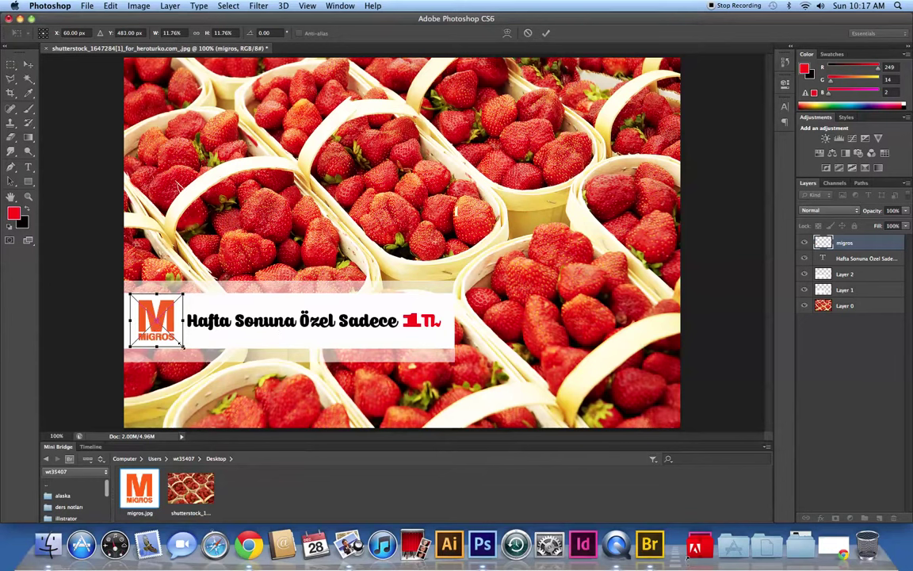
pyautogui.moveTo(183, 346); pyautogui.dragTo(178, 343)
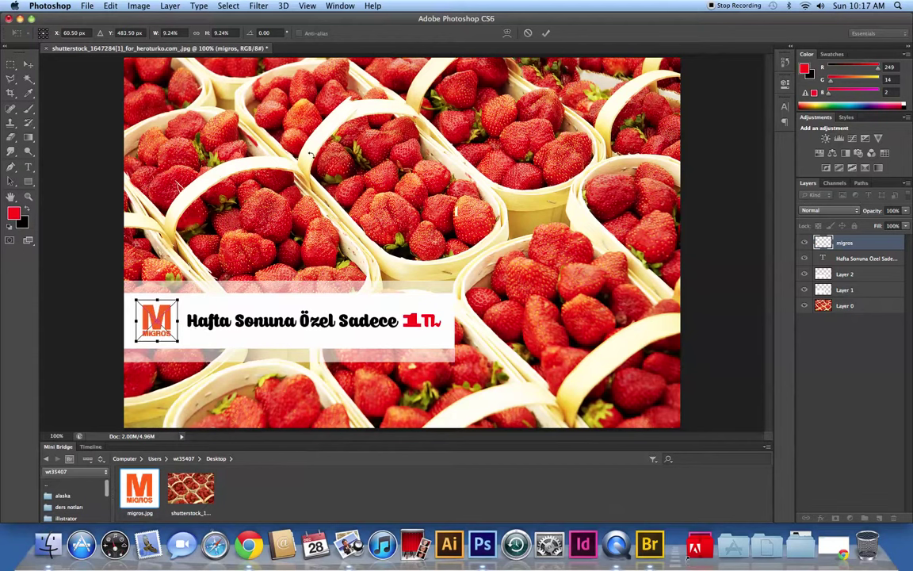
pyautogui.click(547, 34)
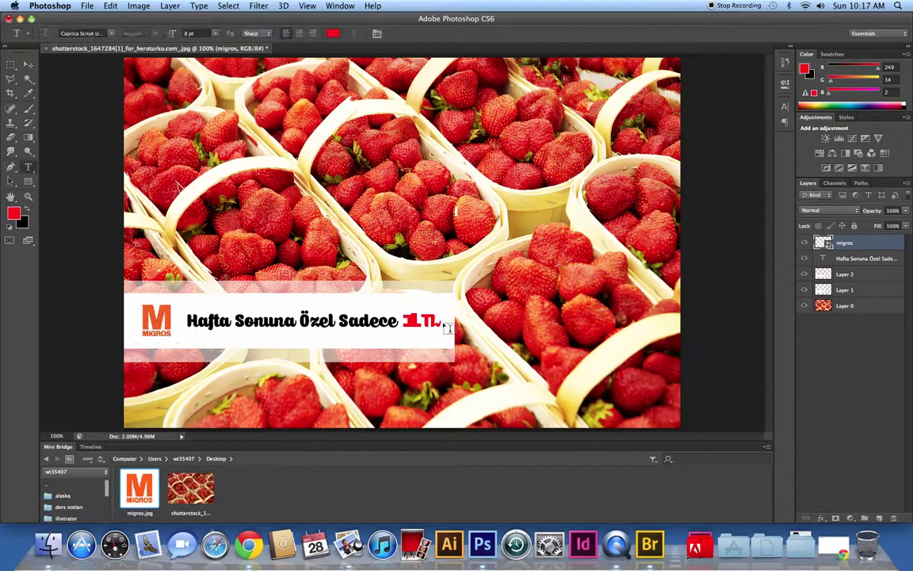
# Step: Select the 1TL and sample its orange as the foreground colour with the Eyedropper
pyautogui.moveTo(441, 321); pyautogui.dragTo(403, 321)
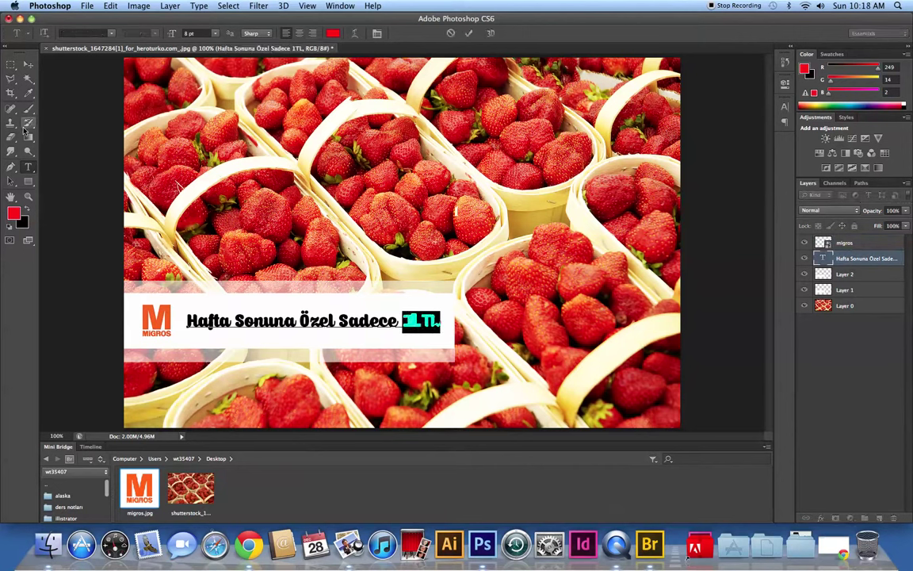
pyautogui.click(29, 93)
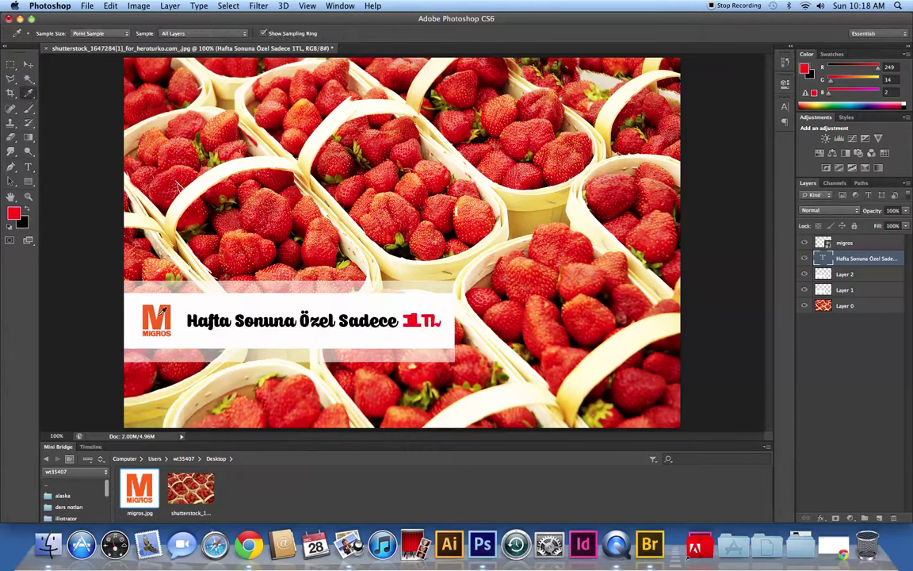
pyautogui.click(158, 315)
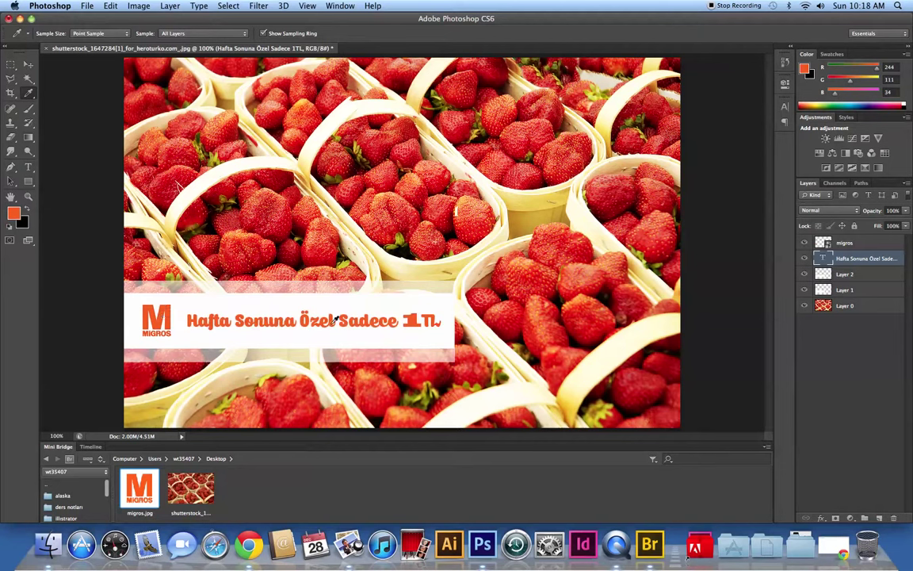
pyautogui.click(413, 319)
pyautogui.click(414, 317)
pyautogui.rightClick(414, 321)
pyautogui.click(416, 317)
# Step: Select the promo text layer by right-clicking it with the Move tool
pyautogui.click(28, 67)
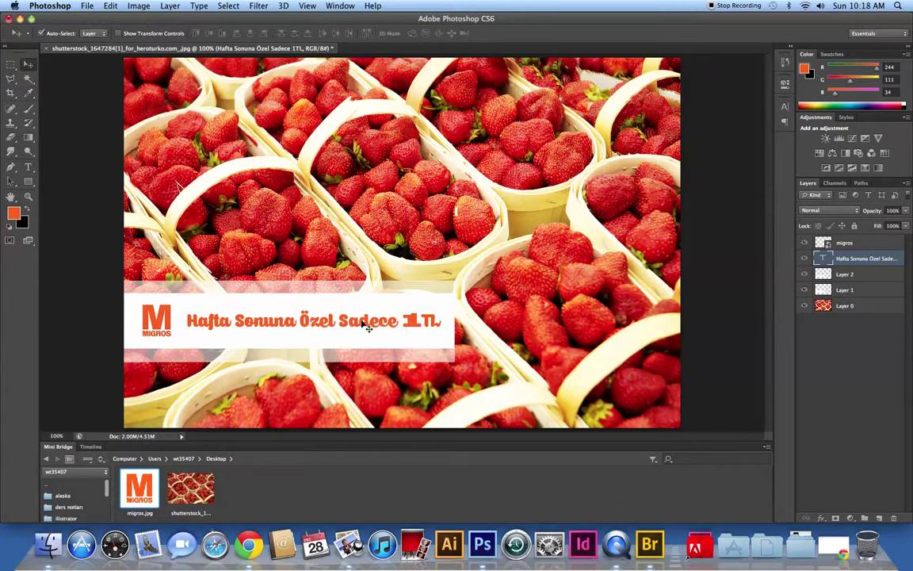
pyautogui.rightClick(301, 322)
pyautogui.click(291, 320)
pyautogui.rightClick(291, 320)
pyautogui.click(298, 321)
# Step: Edit the promo text and select 'Hafta Sonuna Özel Sadece', leaving 1TL out
pyautogui.doubleClick(826, 258)
pyautogui.click(369, 320)
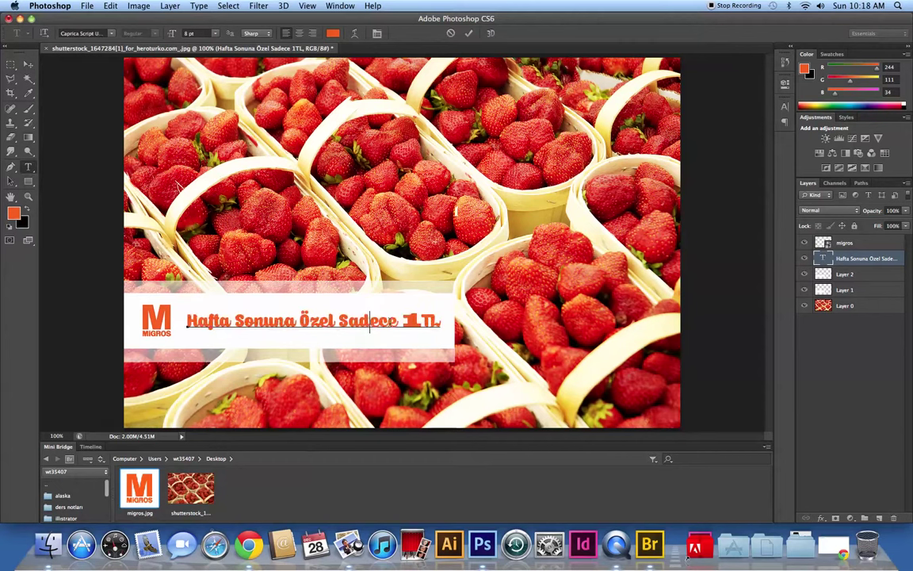
pyautogui.press('Right')
pyautogui.press('Right')
pyautogui.hotkey('shift', 'Right')
pyautogui.tripleClick(397, 321)
pyautogui.doubleClick(388, 321)
pyautogui.tripleClick(385, 321)
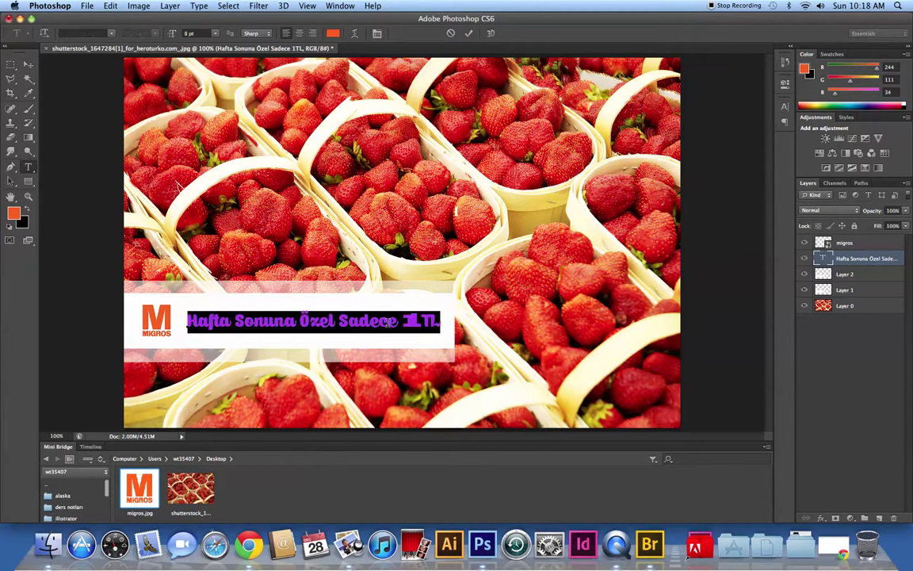
pyautogui.doubleClick(232, 321)
pyautogui.moveTo(188, 321); pyautogui.dragTo(397, 324)
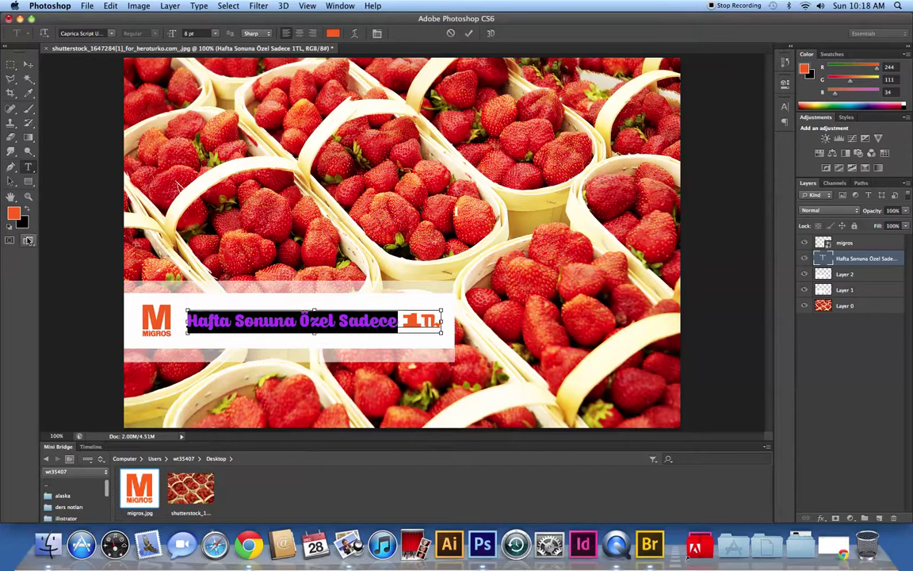
# Step: Make the selected words black, commit the edit, and select the photo layer Layer 0
pyautogui.click(24, 209)
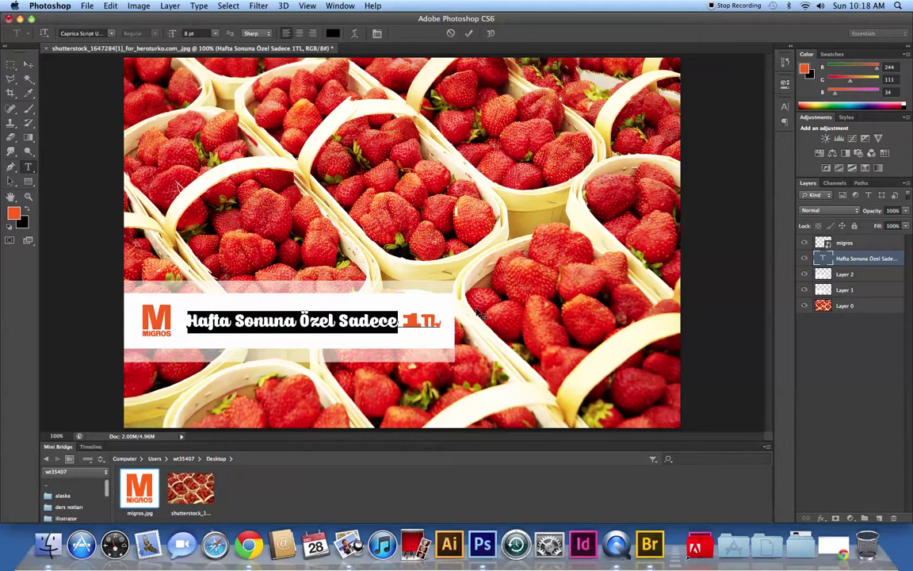
pyautogui.click(469, 34)
pyautogui.press('v')
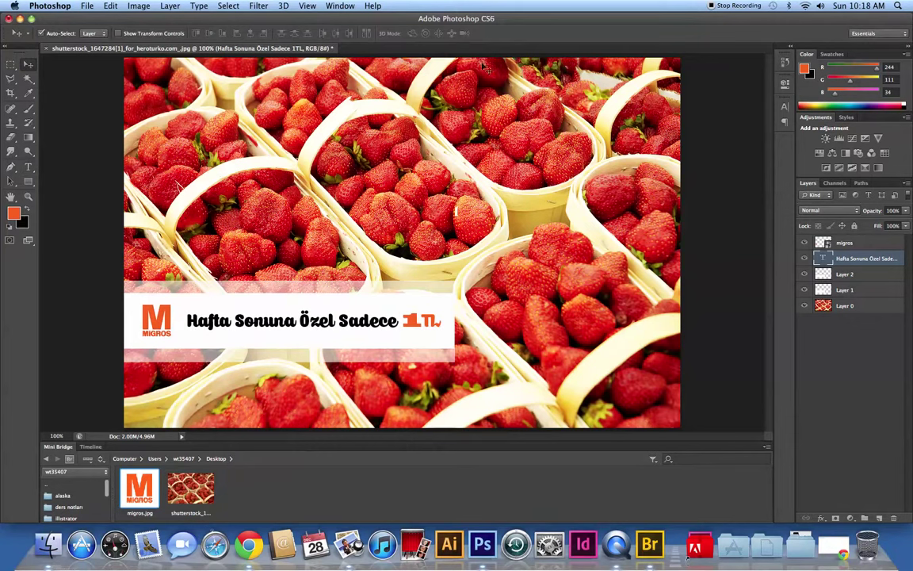
pyautogui.click(495, 349)
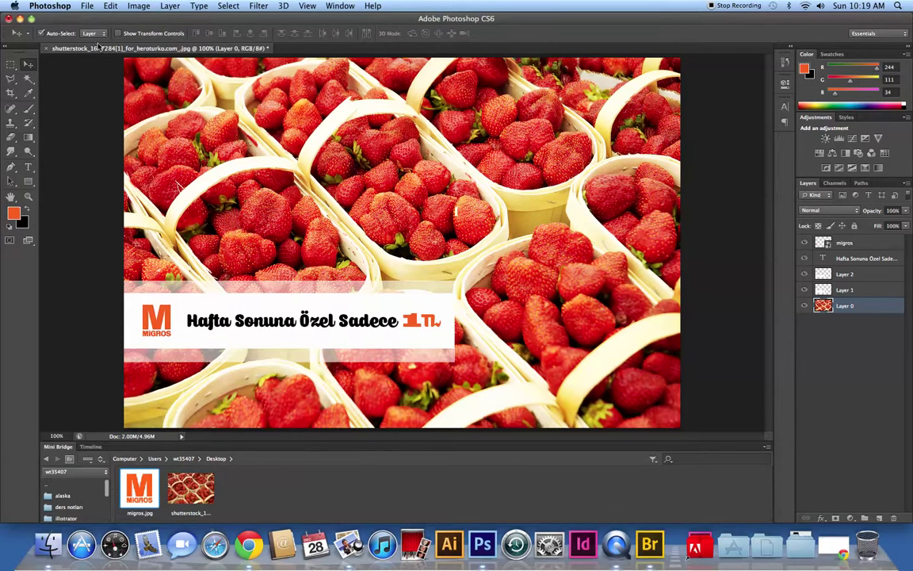
pyautogui.click(88, 6)
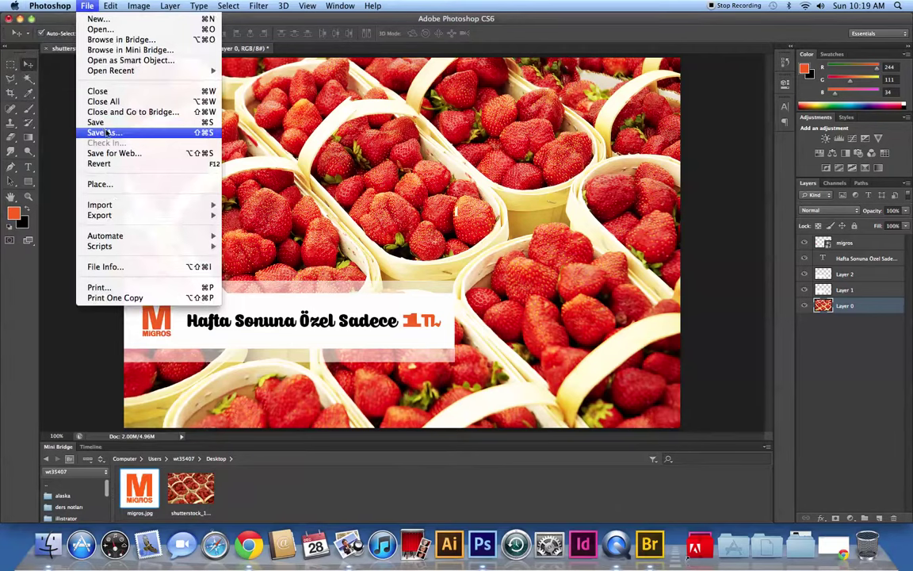
pyautogui.click(107, 132)
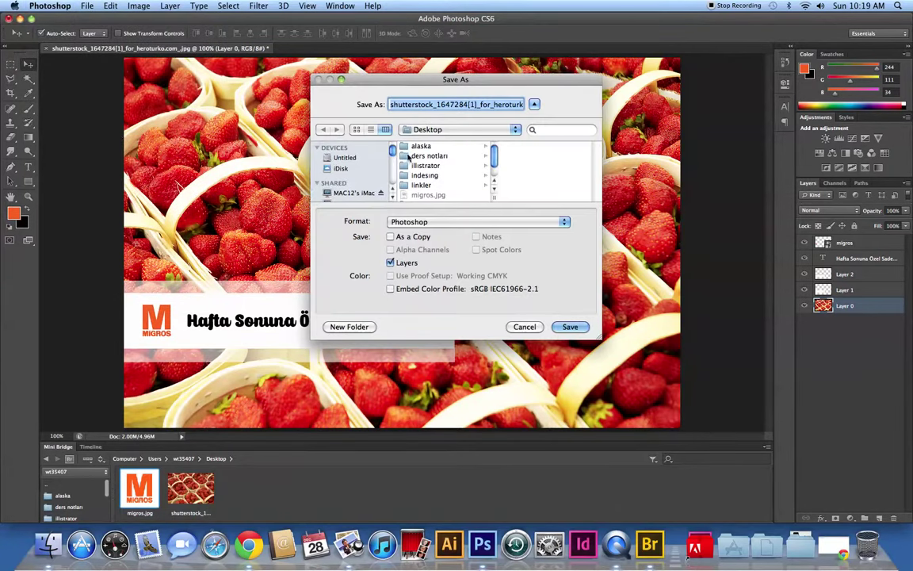
pyautogui.press('Escape')
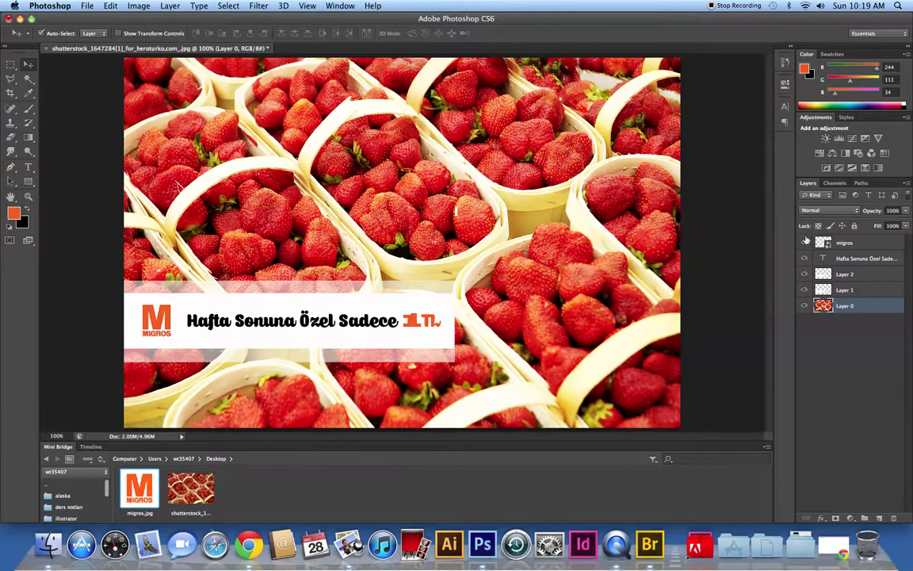
# Step: Merge the promo text and white band layers into one layer
pyautogui.click(857, 244)
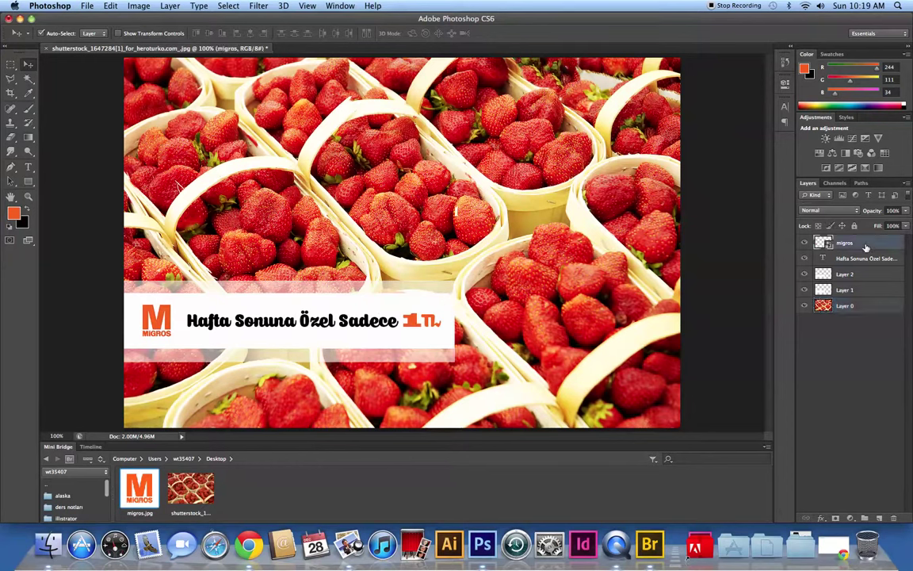
pyautogui.rightClick(863, 256)
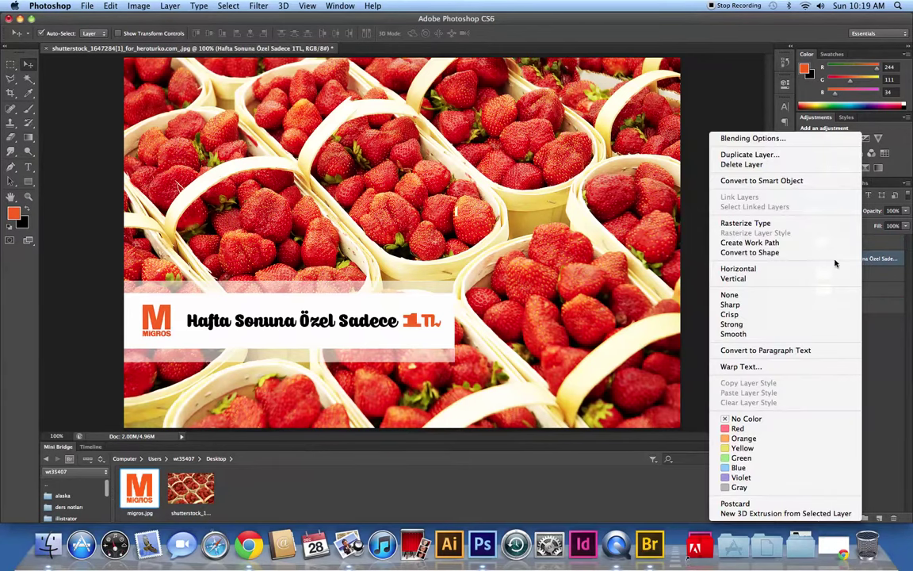
pyautogui.click(866, 313)
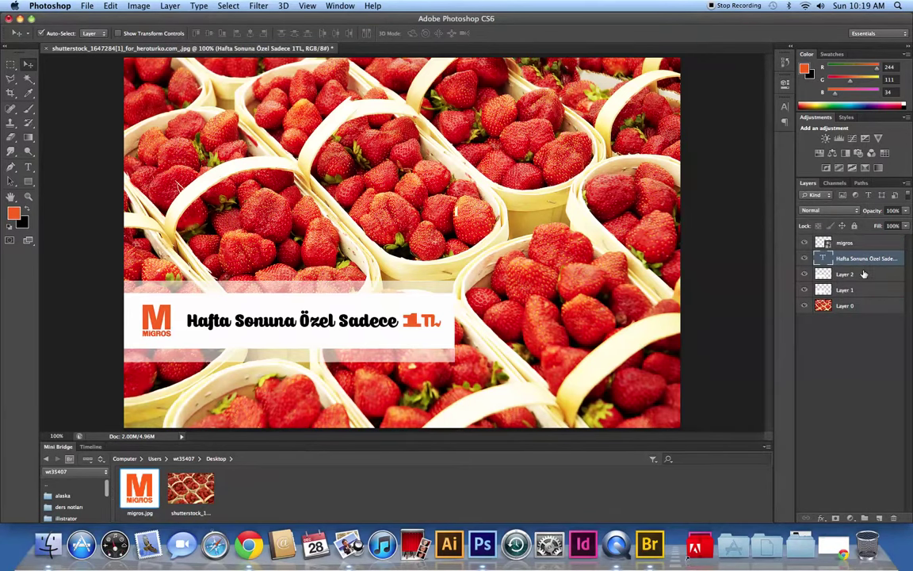
pyautogui.keyDown('shift'); pyautogui.click(853, 244); pyautogui.keyUp('shift')
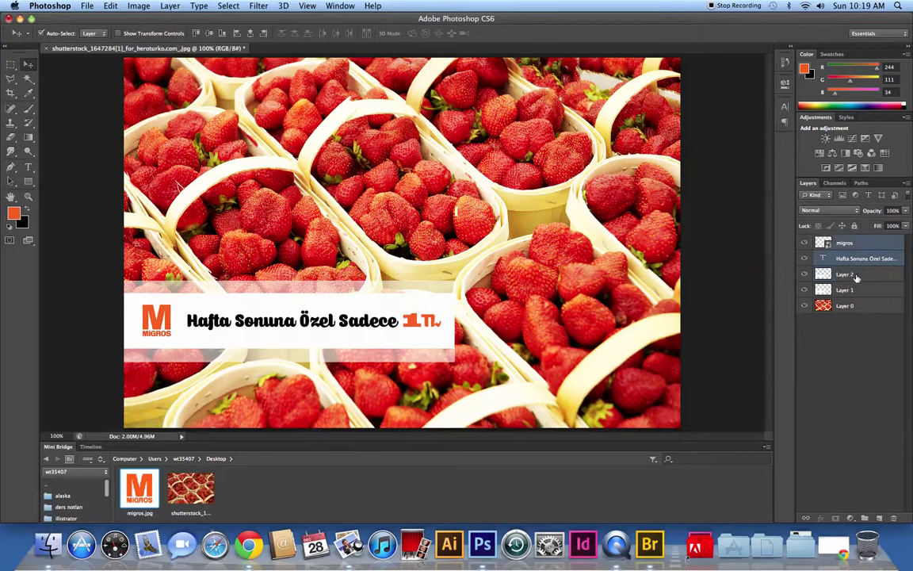
pyautogui.keyDown('shift'); pyautogui.click(855, 276); pyautogui.keyUp('shift')
pyautogui.rightClick(856, 288)
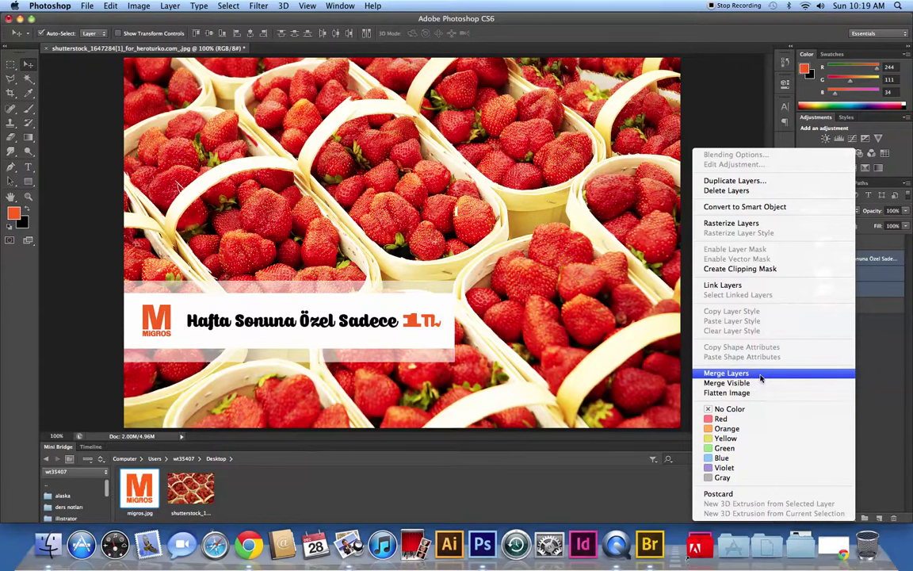
pyautogui.click(761, 379)
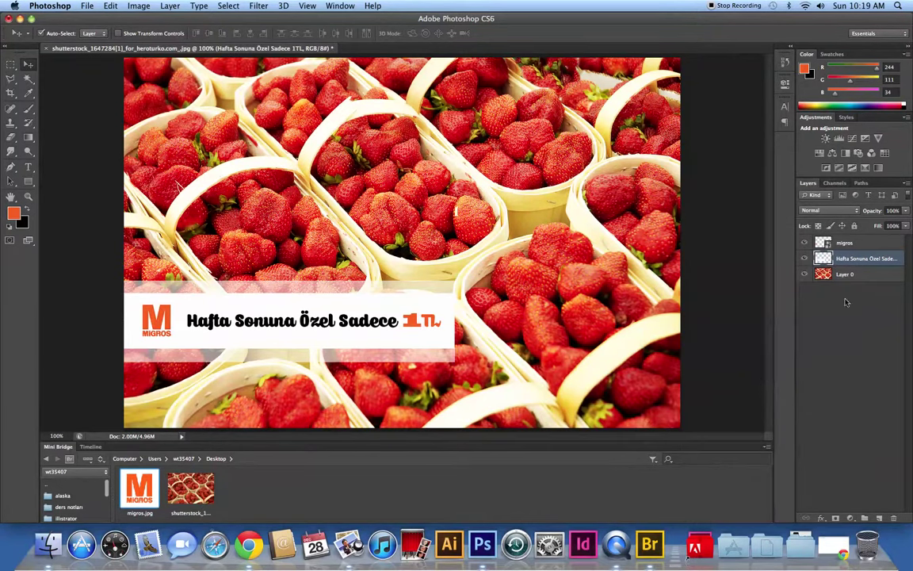
# Step: Merge the Migros logo into the banner layer and move the banner about 43 px lower
pyautogui.click(847, 246)
pyautogui.rightClick(846, 245)
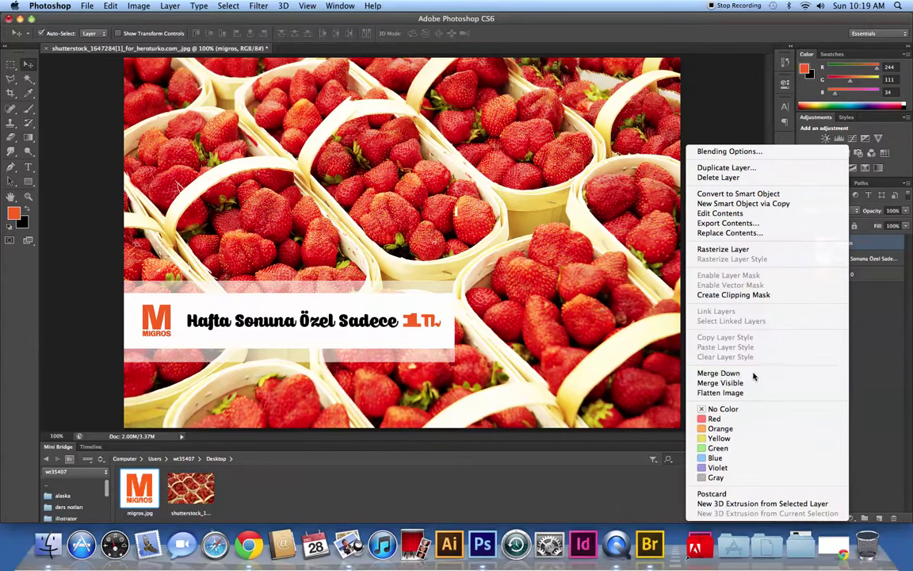
pyautogui.click(751, 374)
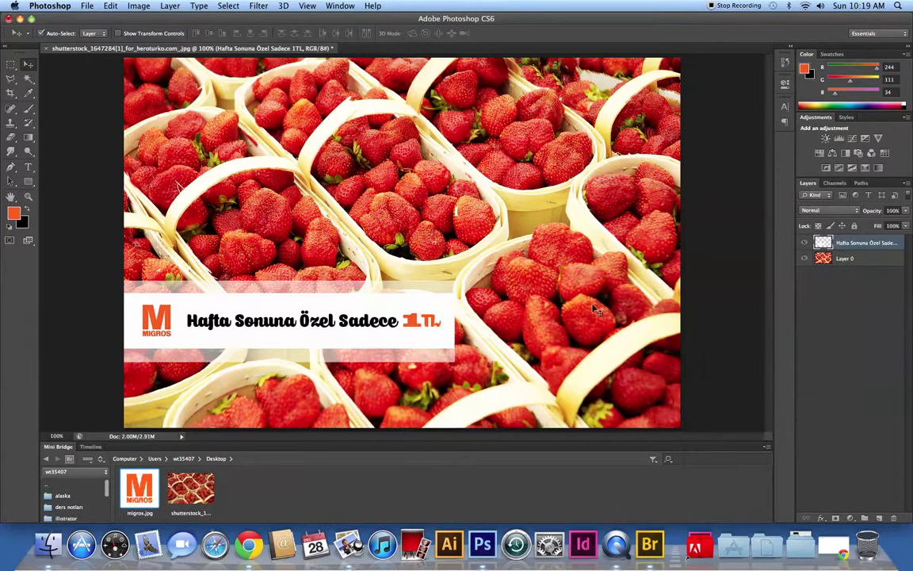
pyautogui.moveTo(417, 311); pyautogui.dragTo(414, 347)
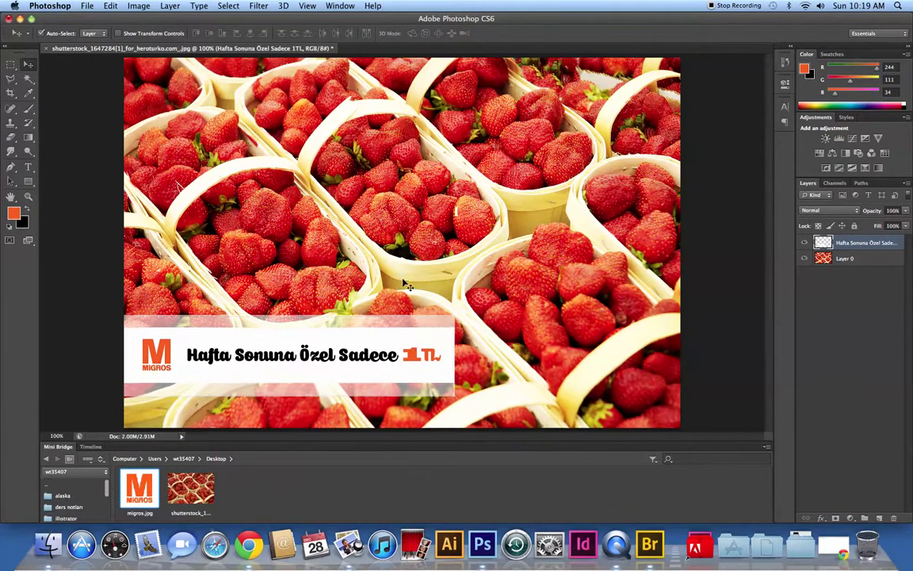
pyautogui.click(111, 7)
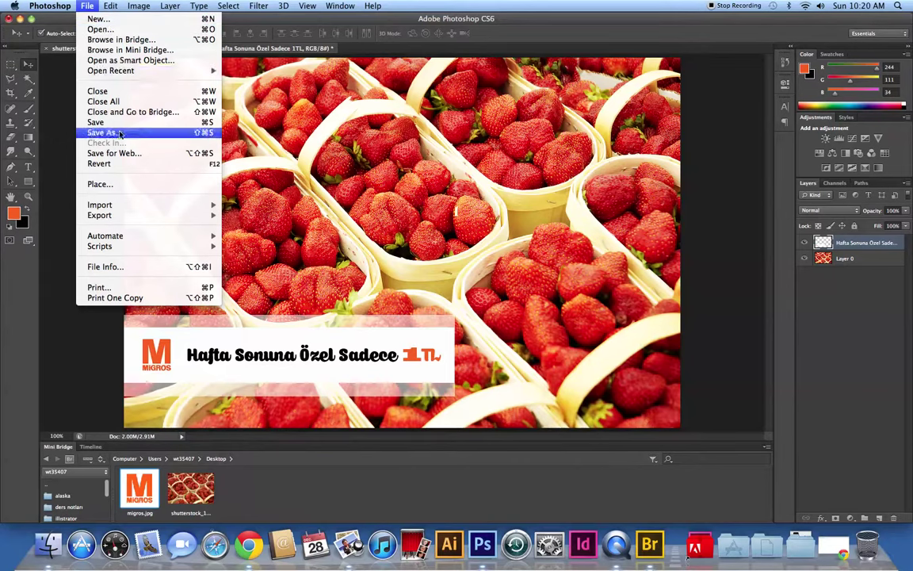
# Step: Save the design as a Photoshop PSD file
pyautogui.click(120, 135)
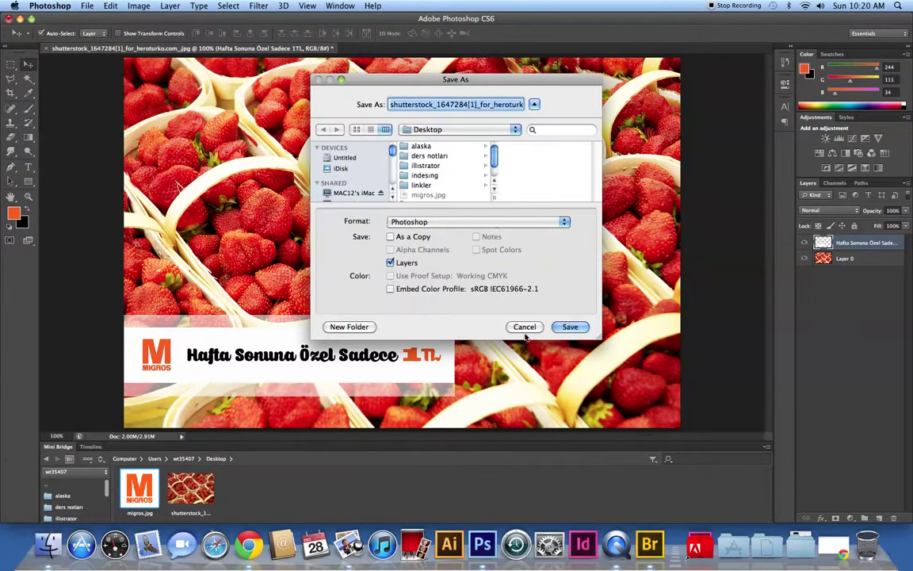
pyautogui.click(570, 326)
pyautogui.click(578, 223)
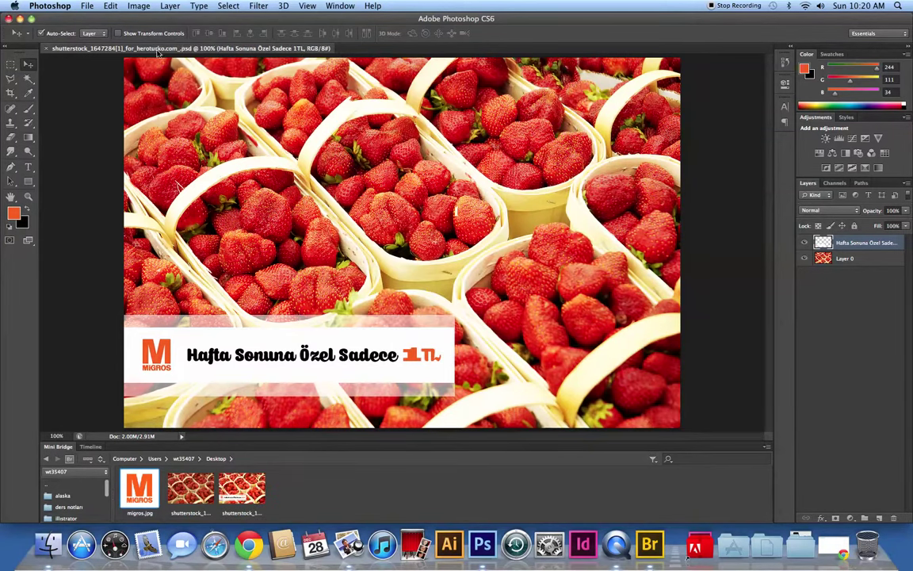
pyautogui.click(112, 7)
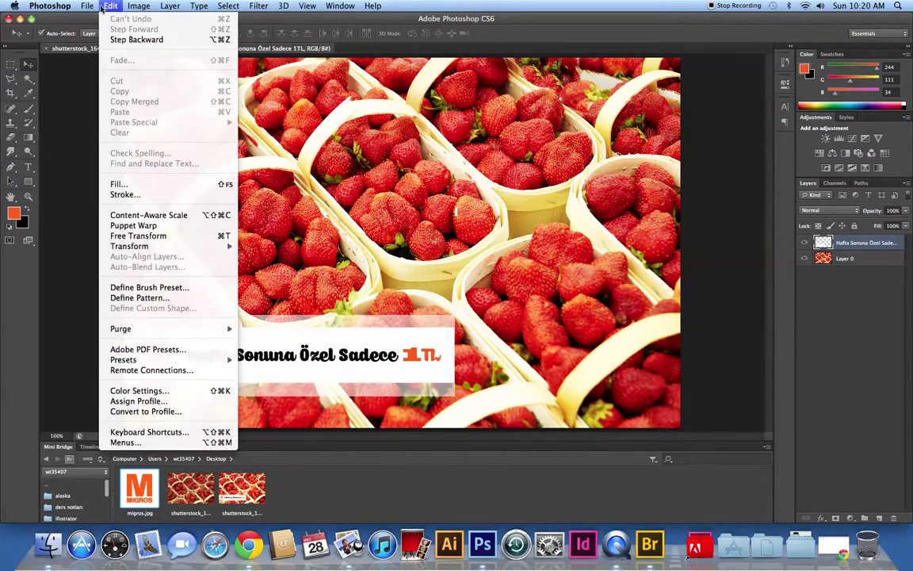
# Step: Save a JPEG copy named çilek.jpg to the Desktop at quality 12
pyautogui.moveTo(88, 5)
pyautogui.click(111, 121)
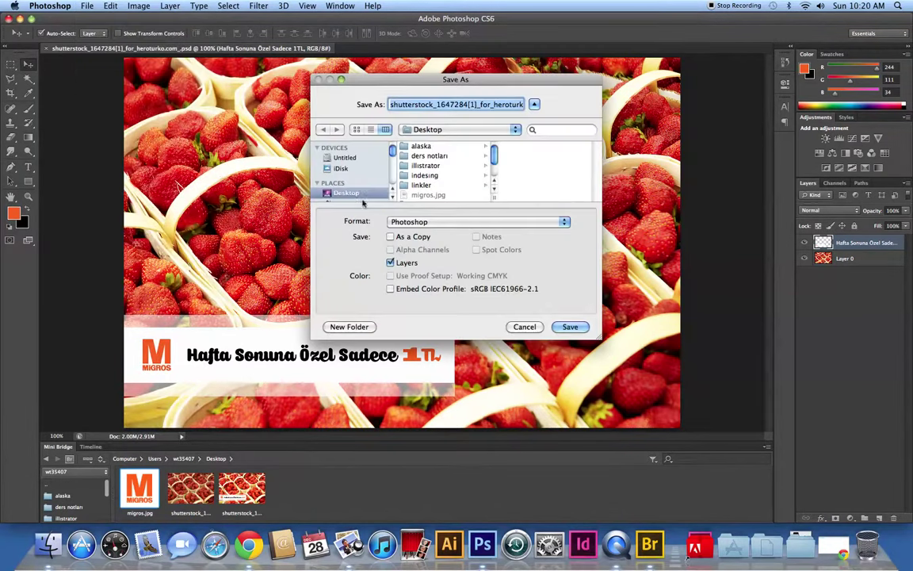
pyautogui.click(468, 222)
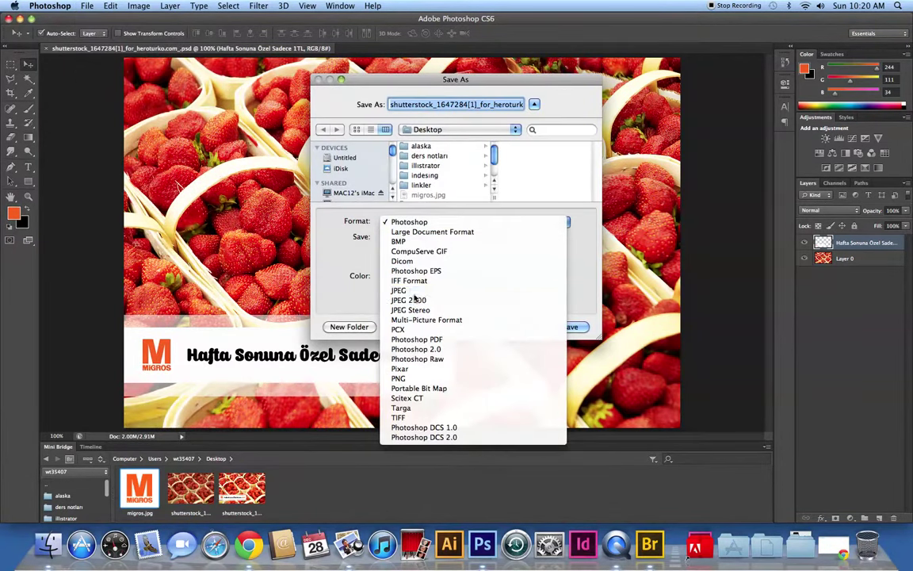
pyautogui.click(412, 291)
pyautogui.click(570, 326)
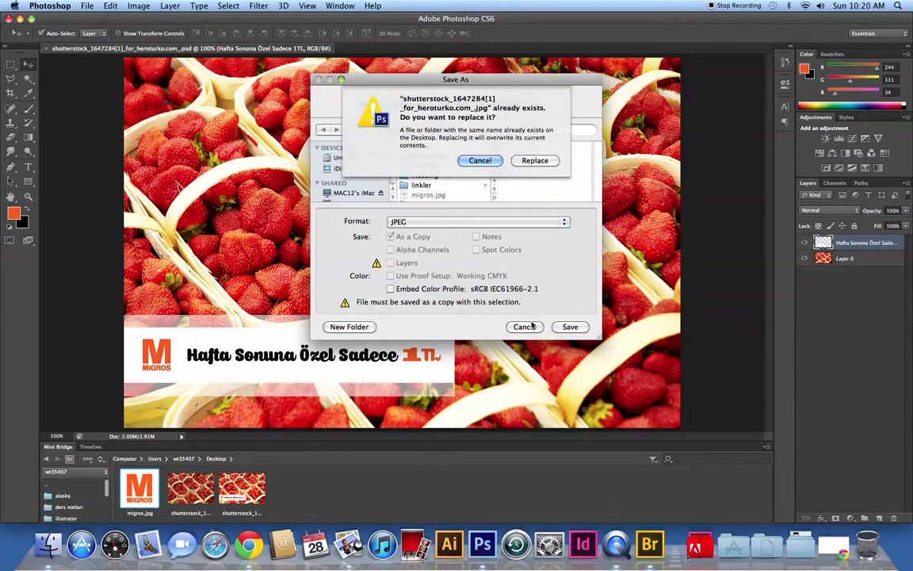
pyautogui.click(481, 160)
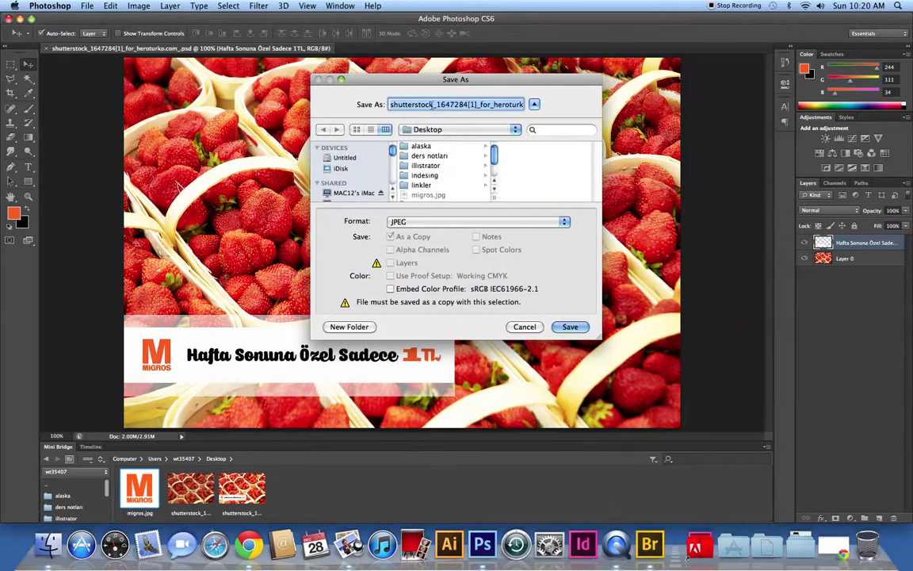
pyautogui.click(520, 104)
pyautogui.moveTo(521, 104); pyautogui.dragTo(399, 98)
pyautogui.write('çile.com_.jpg')
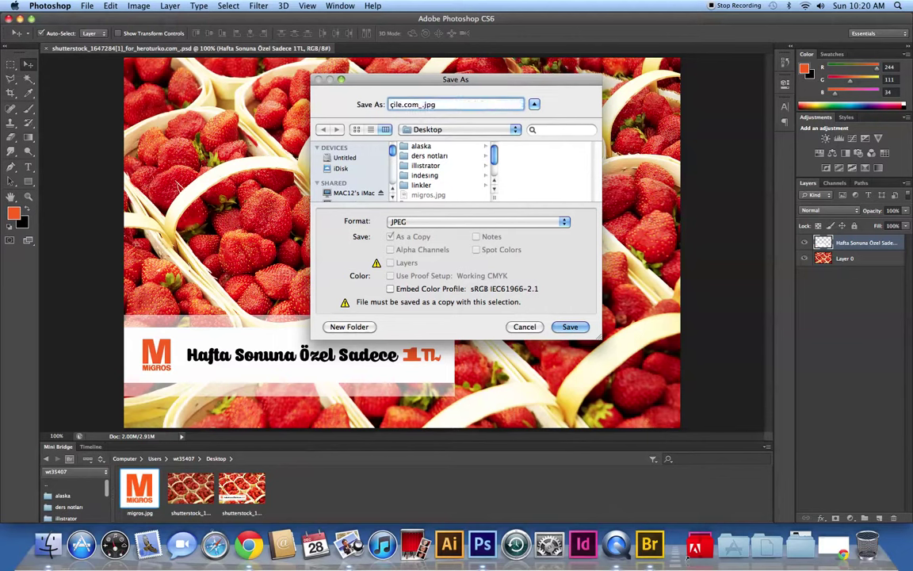
pyautogui.write('k')
pyautogui.press('Delete')
pyautogui.press('Delete')
pyautogui.press('Delete')
pyautogui.press('Delete')
pyautogui.press('Return')
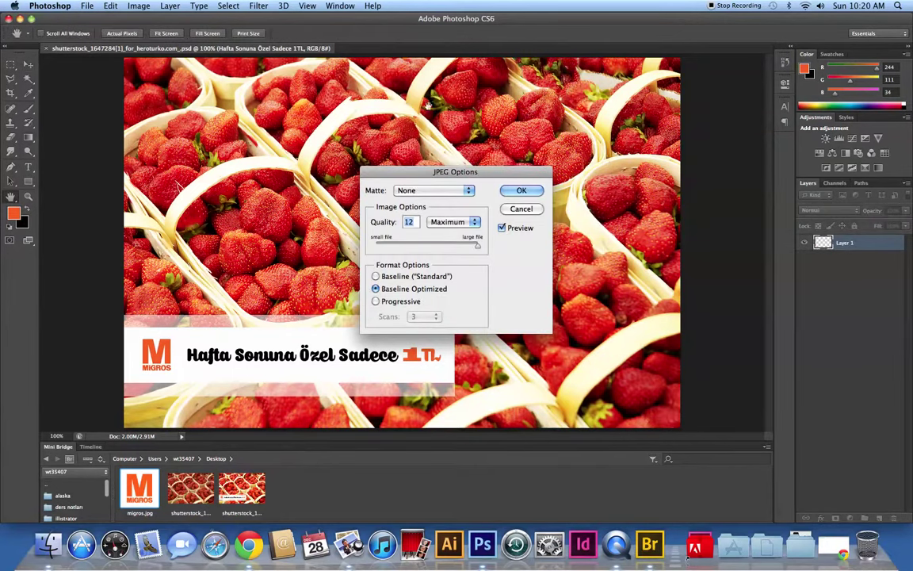
pyautogui.click(520, 192)
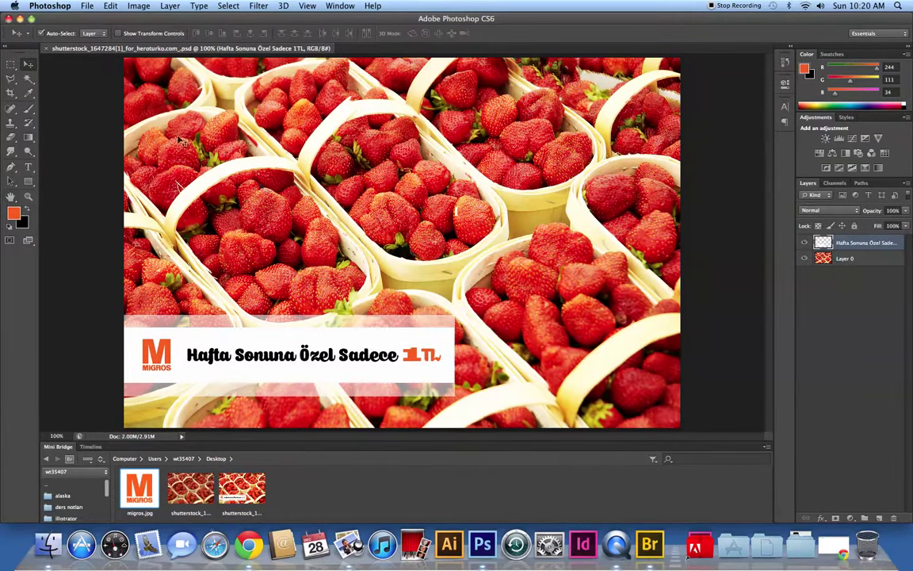